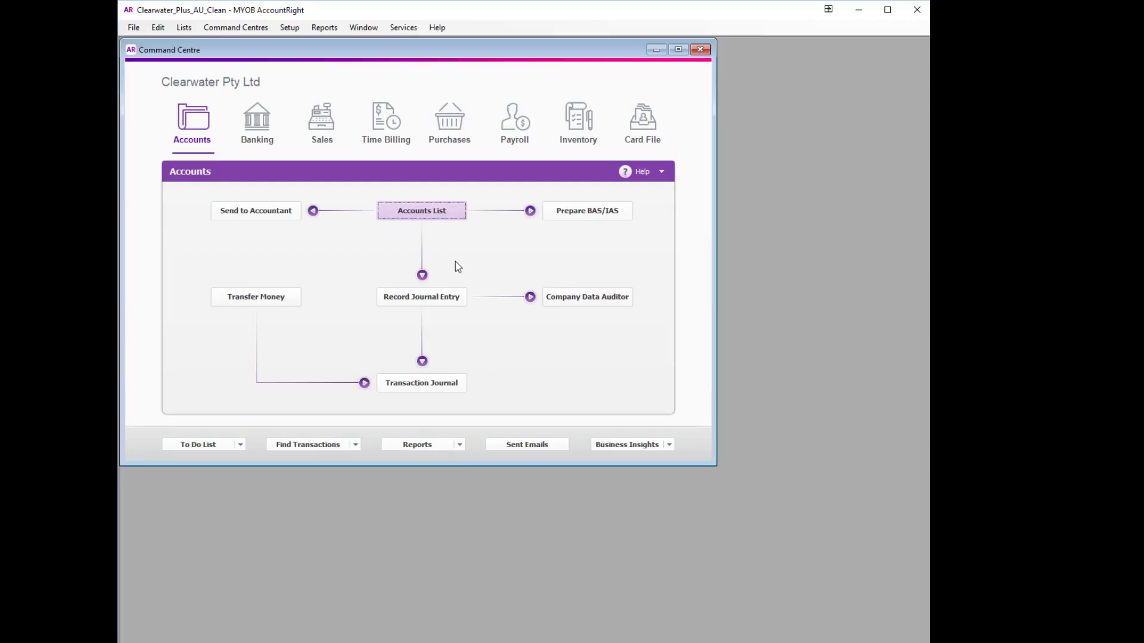
In the Accounts List, create a Bank-type account numbered 1800 named 'Customer Refund Clearing Accnt'
left_click(407, 218)
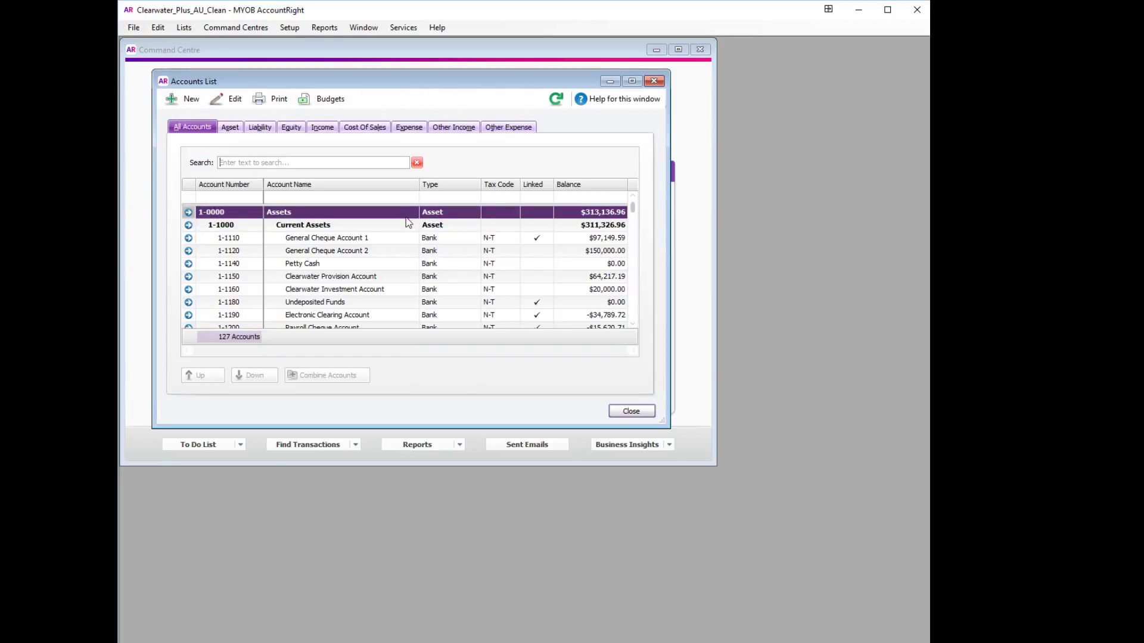
left_click(171, 103)
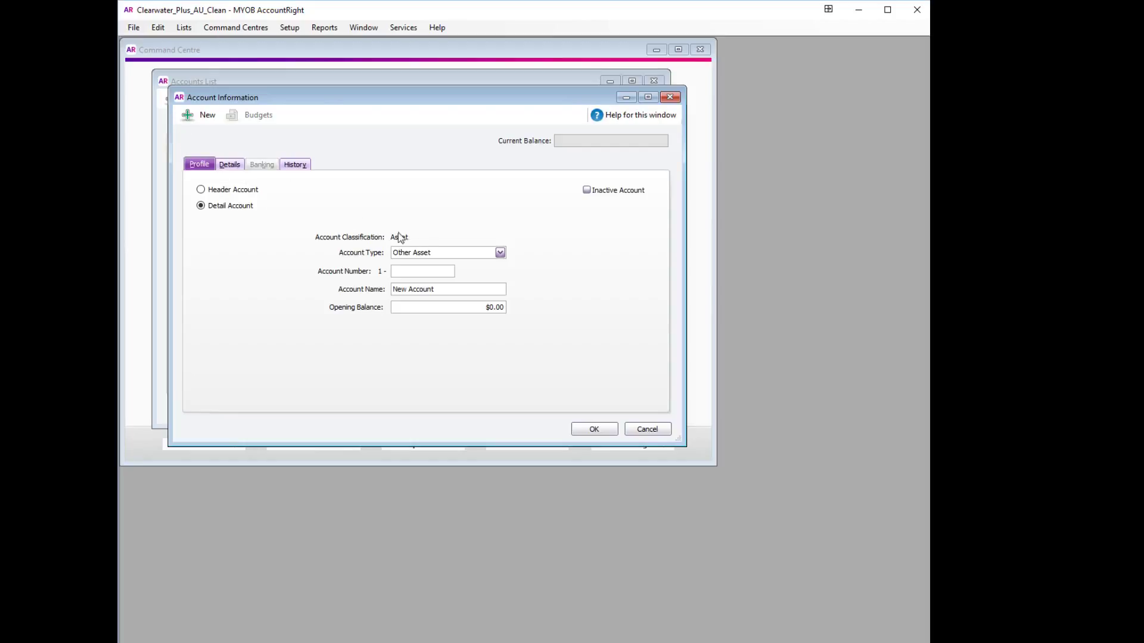
left_click(500, 252)
left_click(493, 269)
left_click(423, 272)
type("1800")
left_click_drag(439, 290, 379, 296)
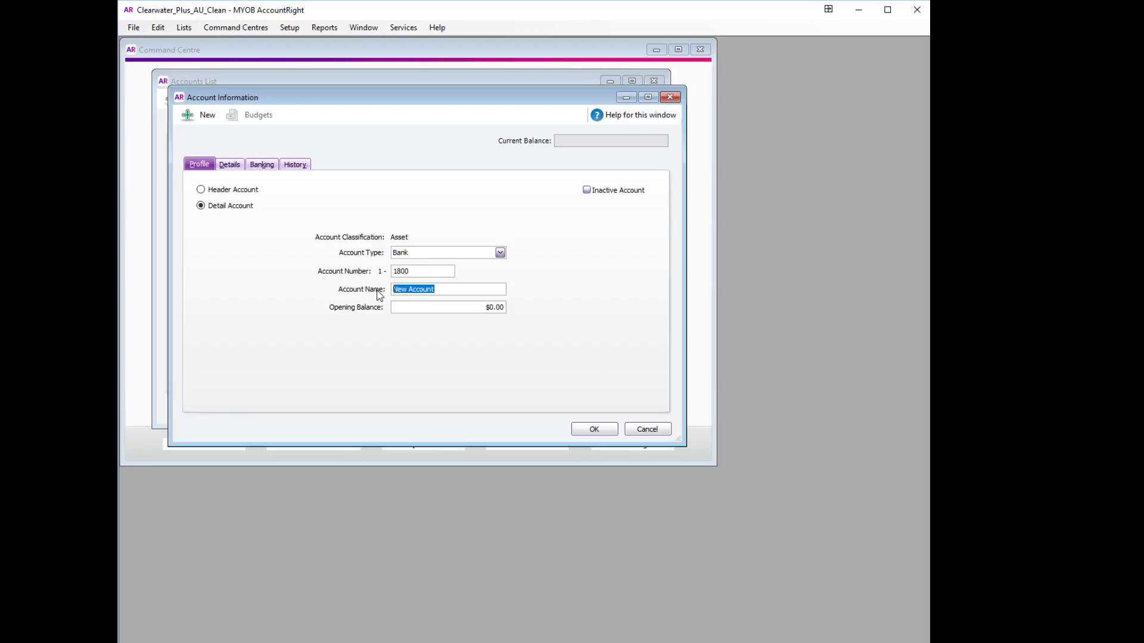
type("Customer Refund Clearing Accnt")
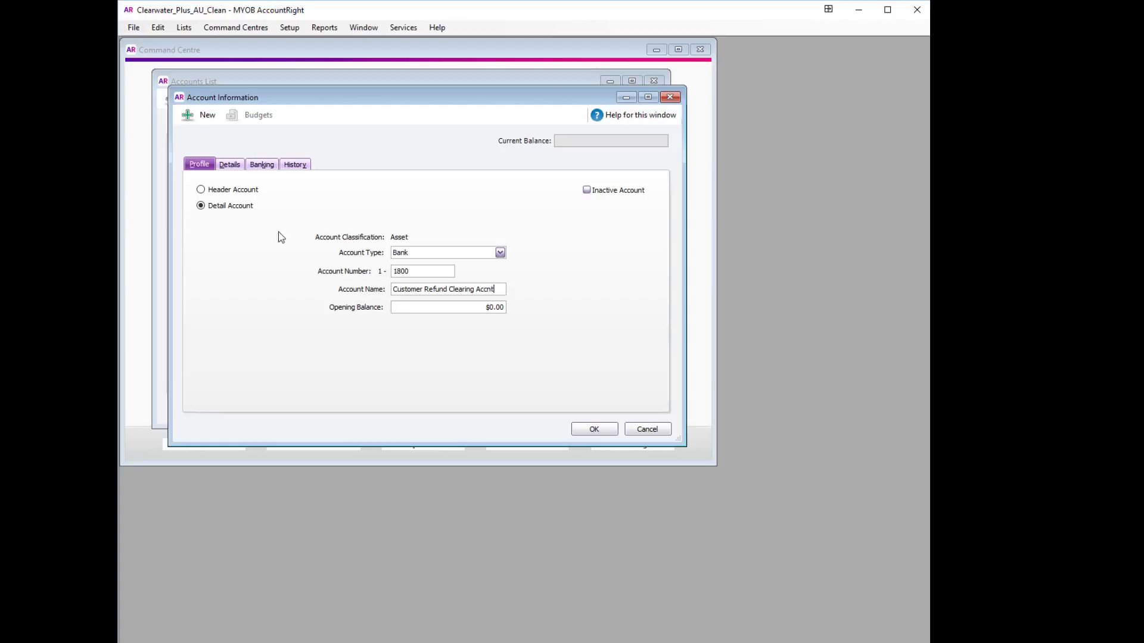
Assign tax code N-T (Not Reportable) to the clearing account, save it, and close the Accounts List
left_click(230, 166)
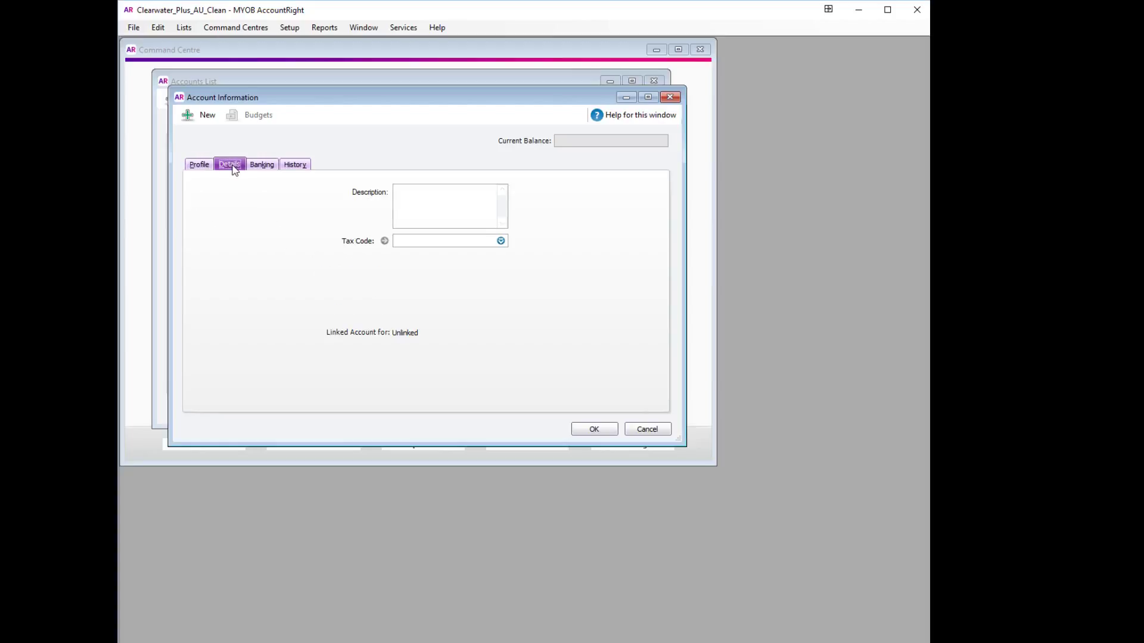
left_click(500, 241)
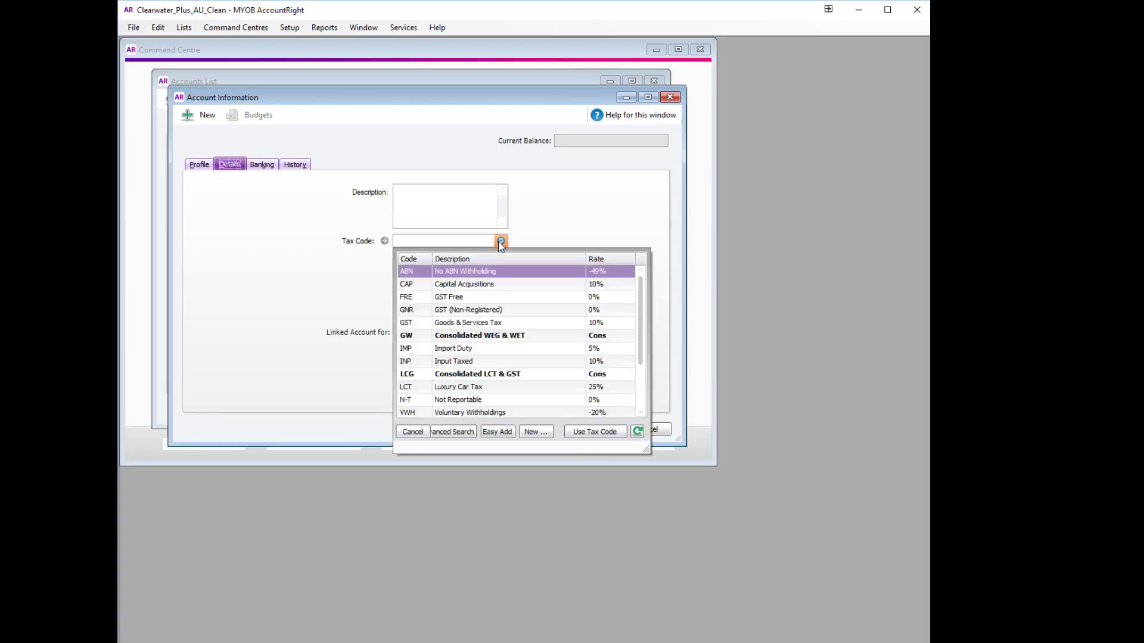
double_click(454, 399)
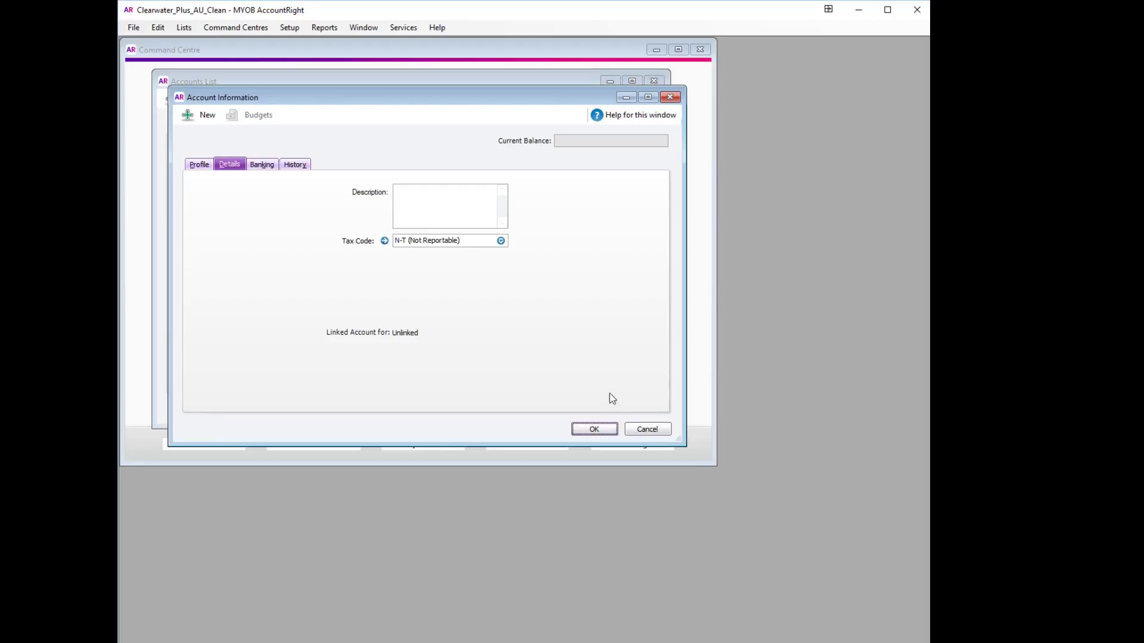
left_click(597, 433)
left_click(630, 411)
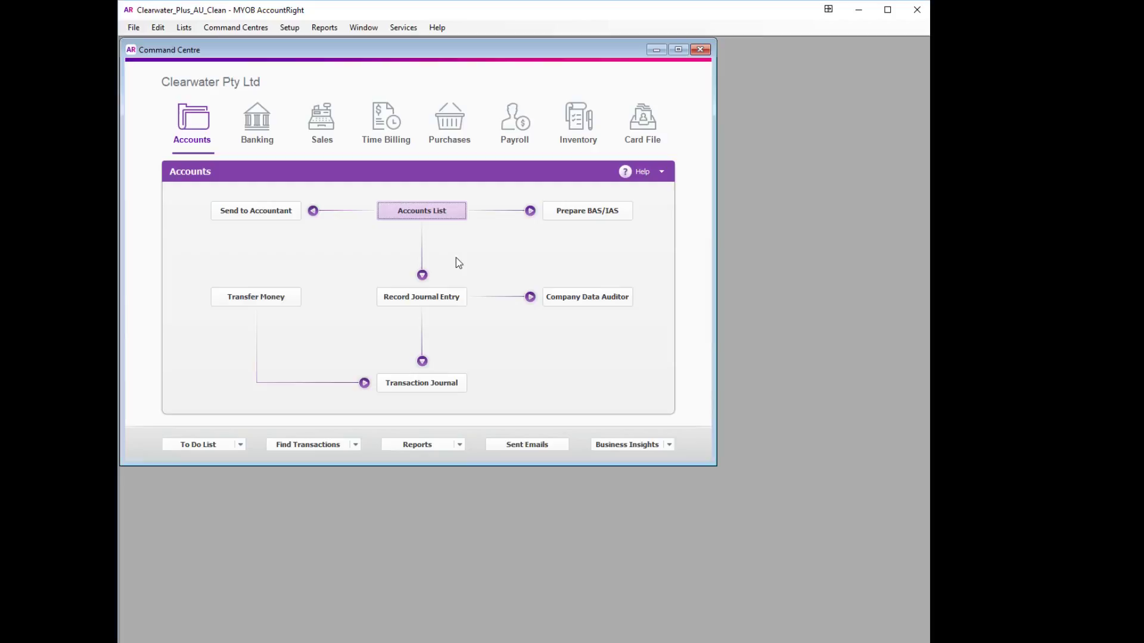
Locate My Town Reality's -$175.50 credit under the Sales Register's Returns & Credits, then return to the Command Centre
left_click(322, 137)
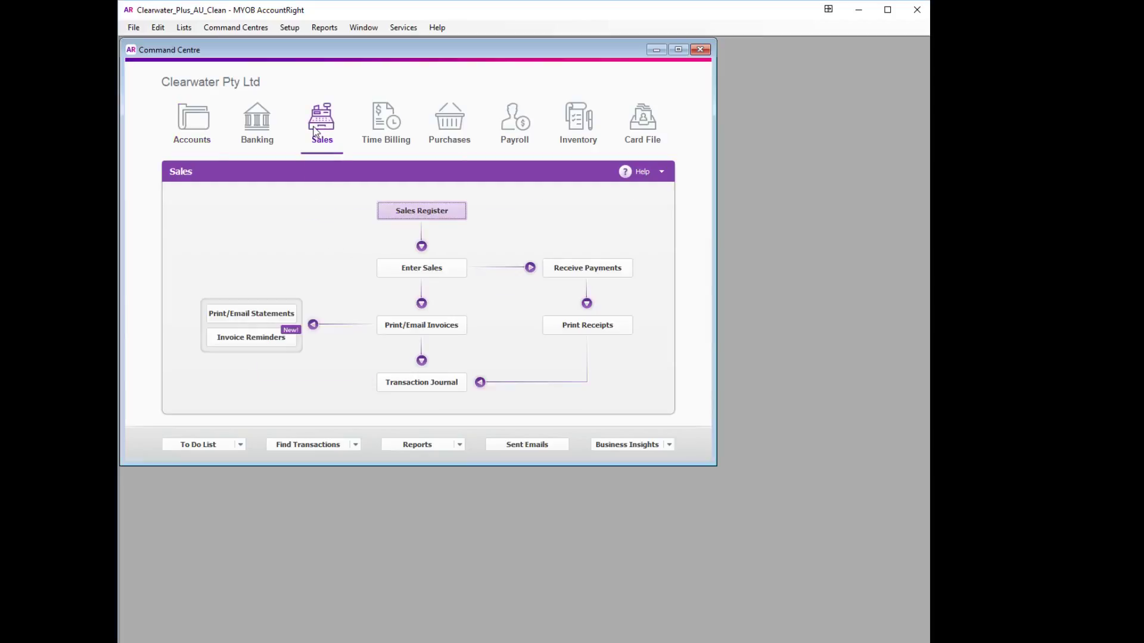
left_click(445, 218)
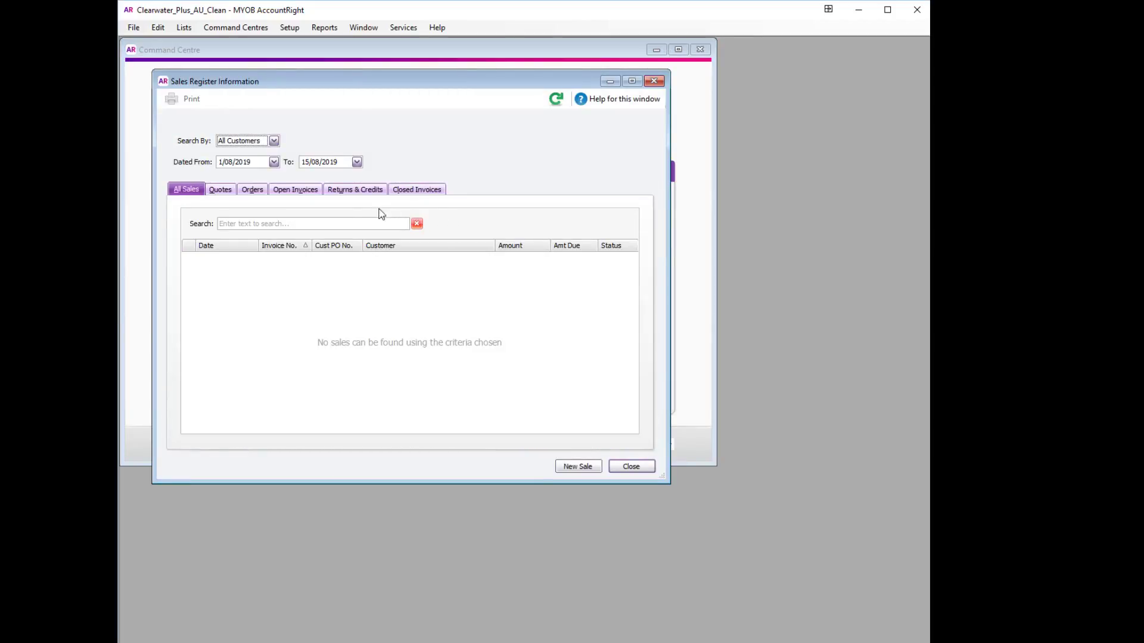
left_click(354, 190)
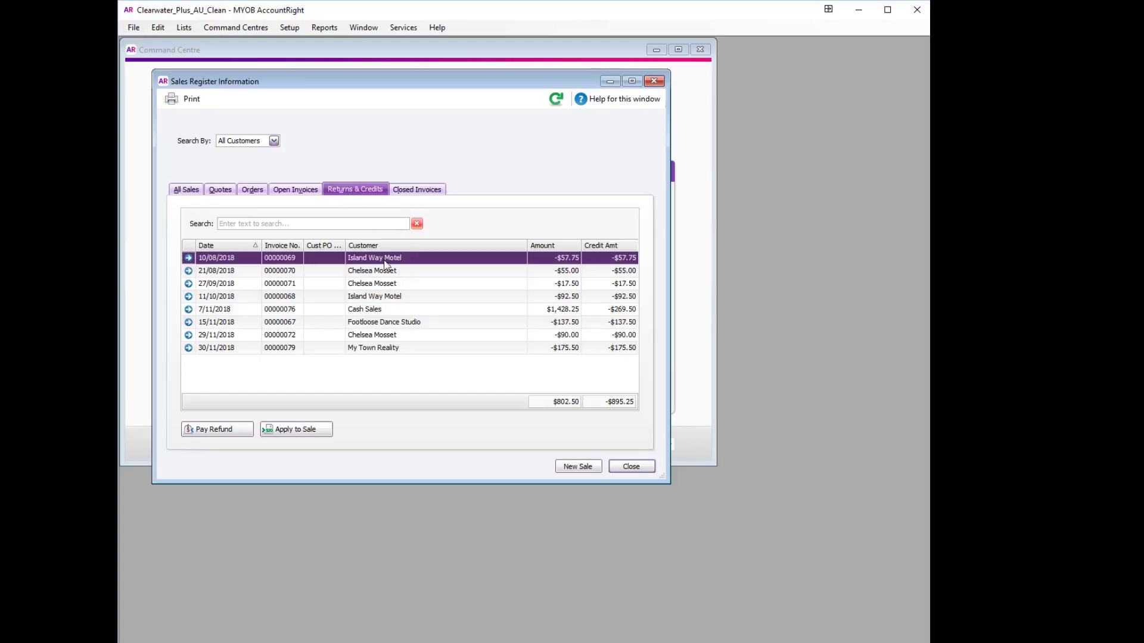
left_click(323, 348)
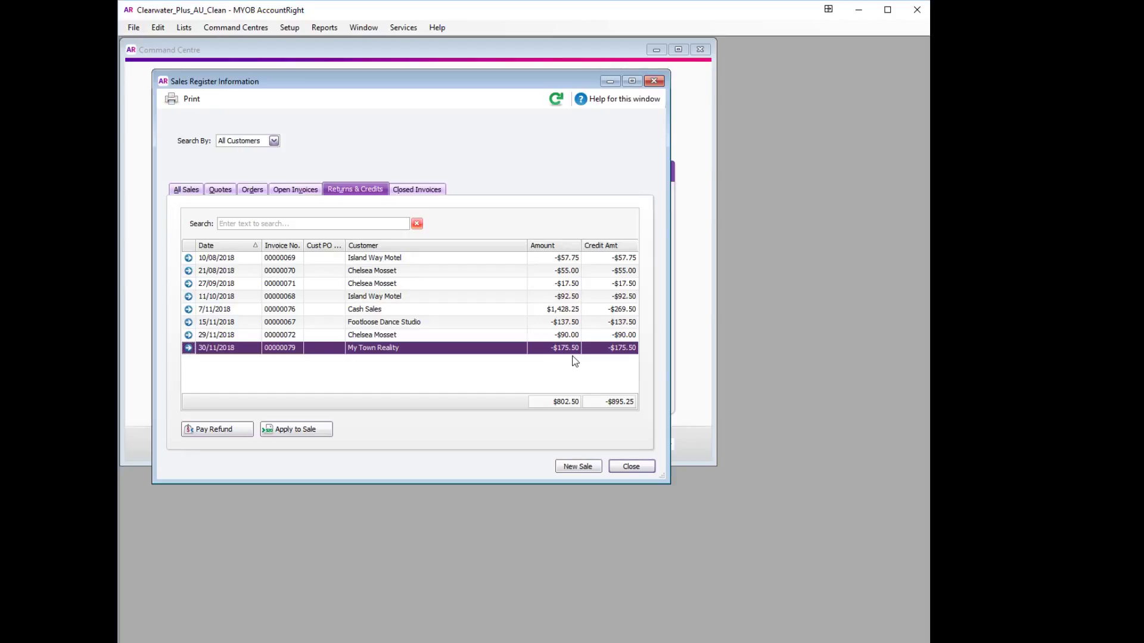
left_click(692, 313)
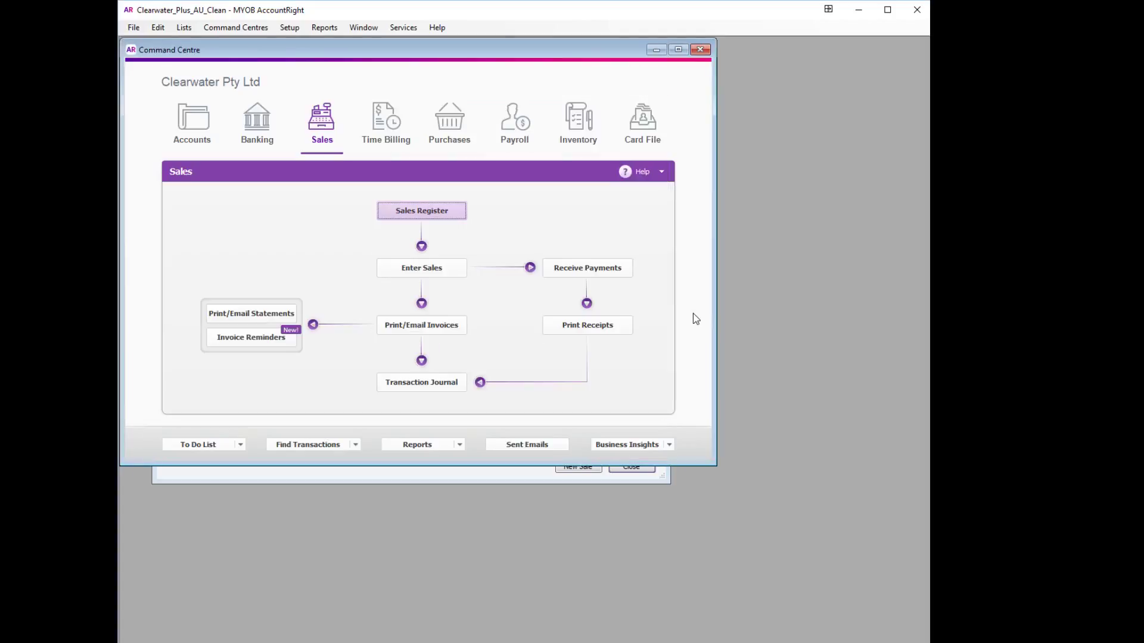
Create a new supplier card from the Cards List and paste in the name My Town Realty
left_click(642, 122)
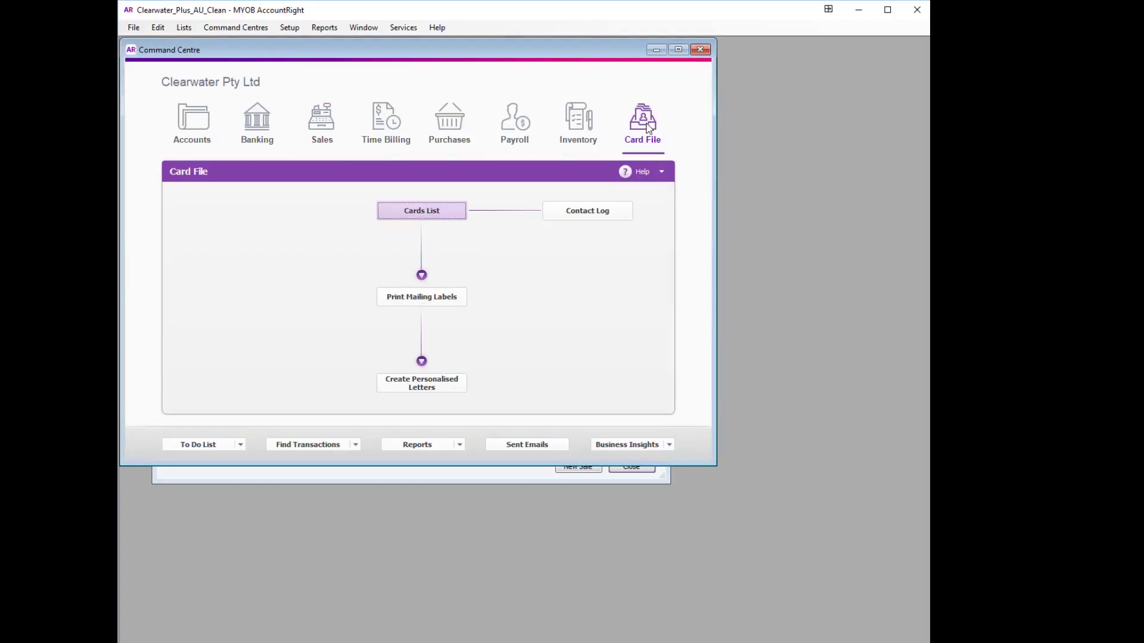
left_click(402, 212)
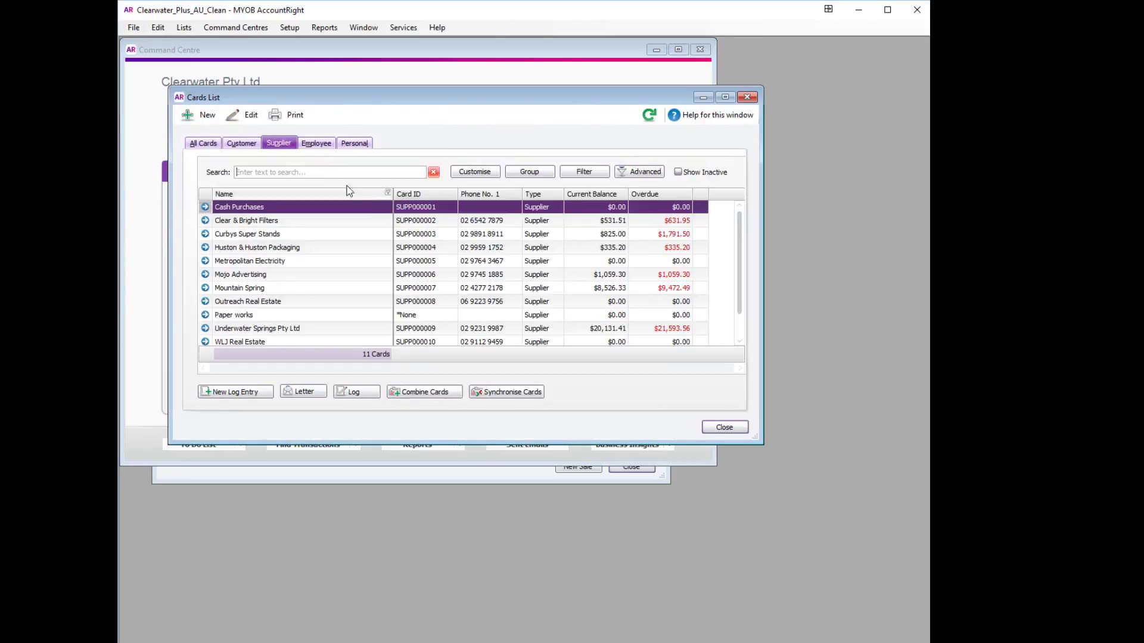
left_click(275, 147)
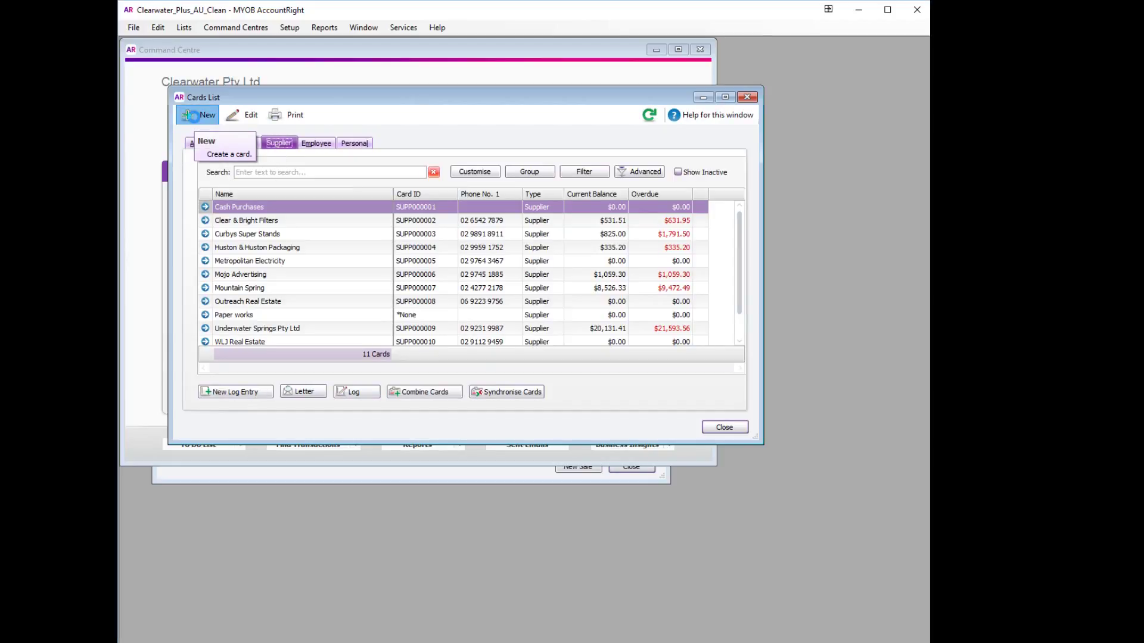
left_click(192, 116)
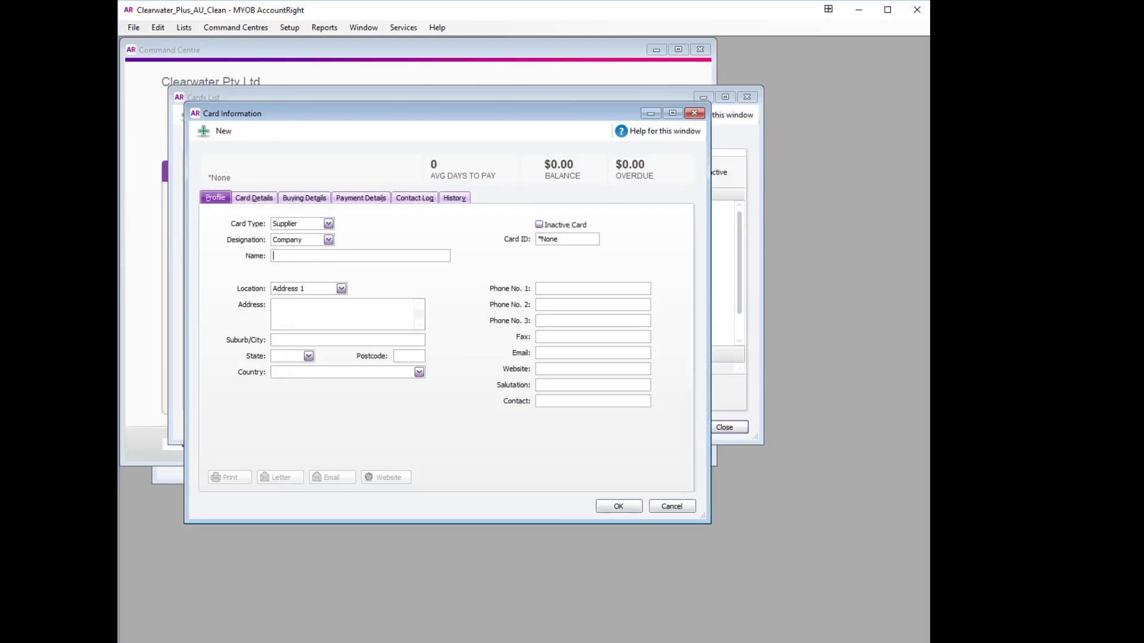
left_click(292, 255)
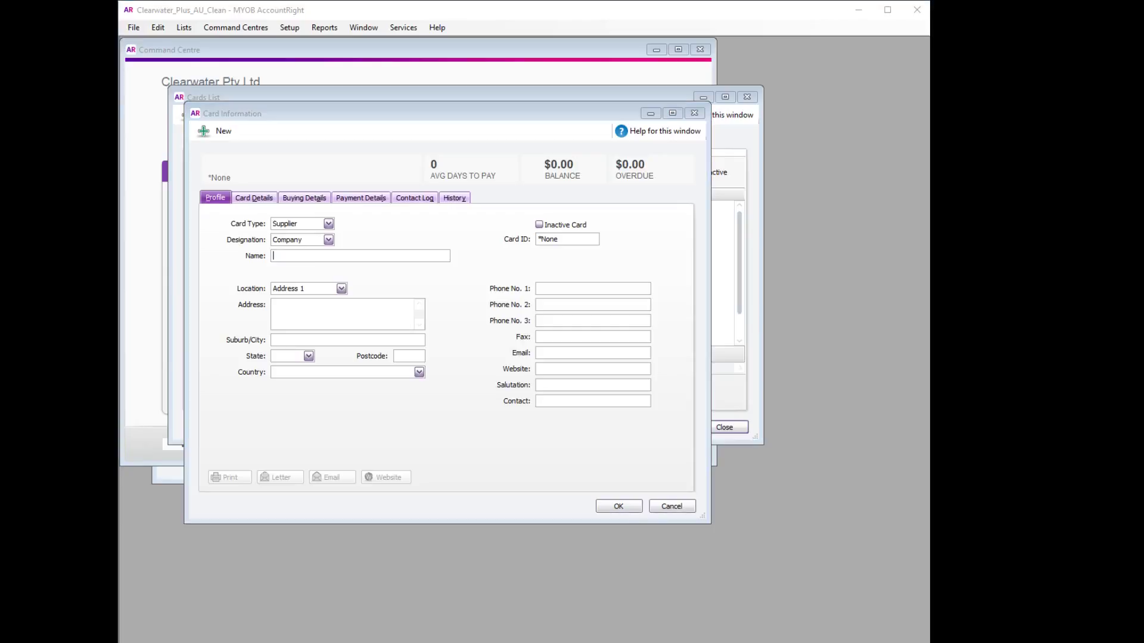
left_click(308, 255)
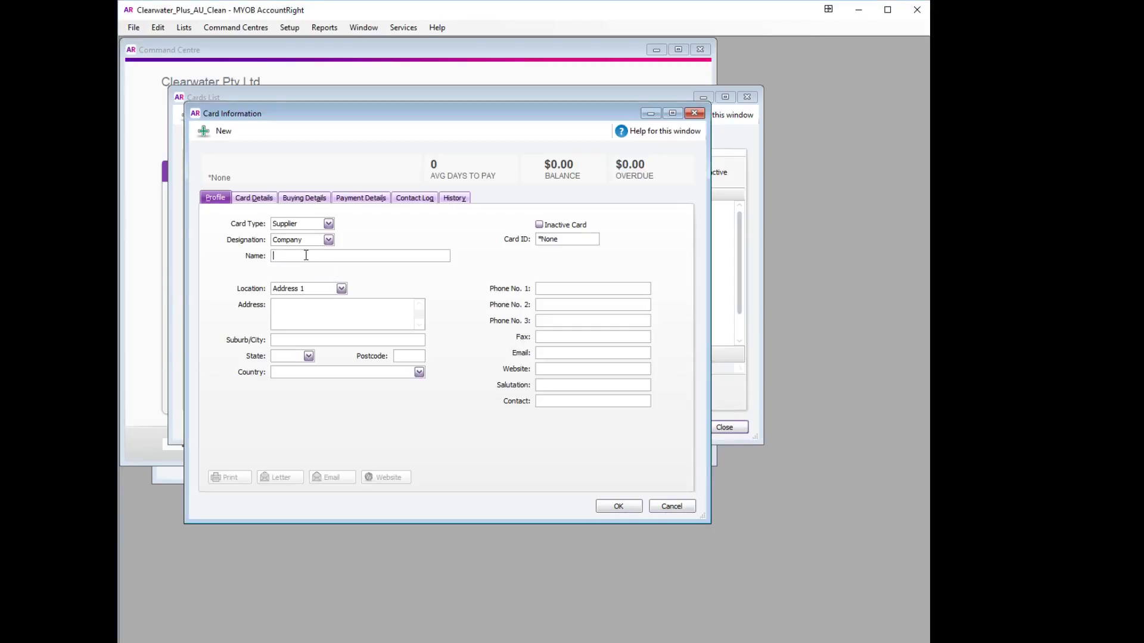
type("My Town Realty")
Enter the supplier's BSB, bank account number and account name, with statement text DEMO
left_click(347, 201)
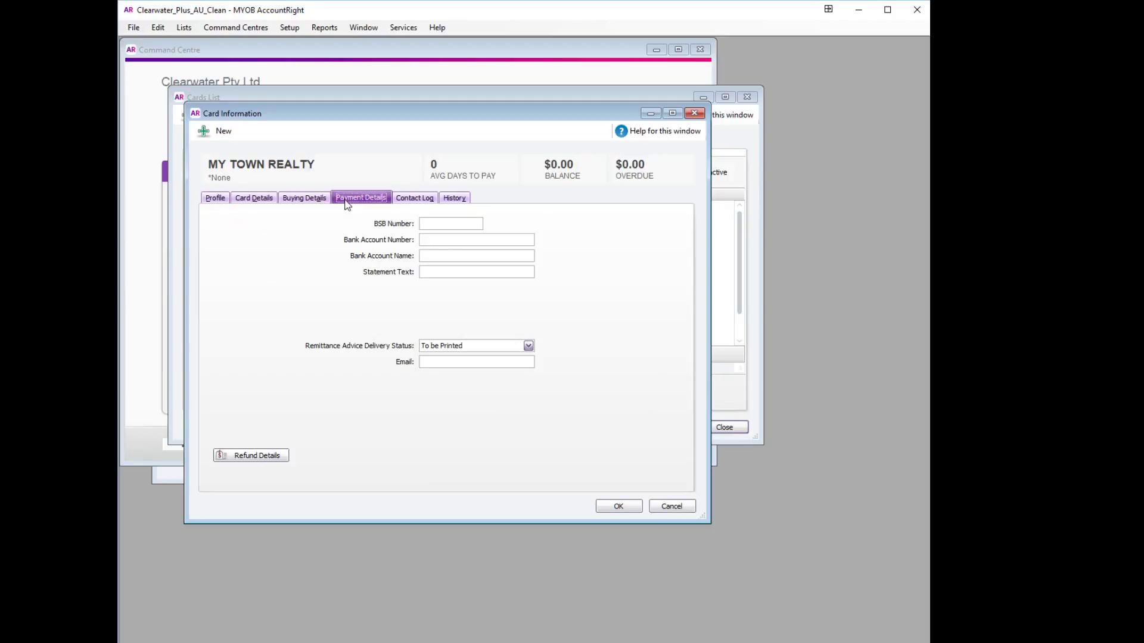
left_click(455, 224)
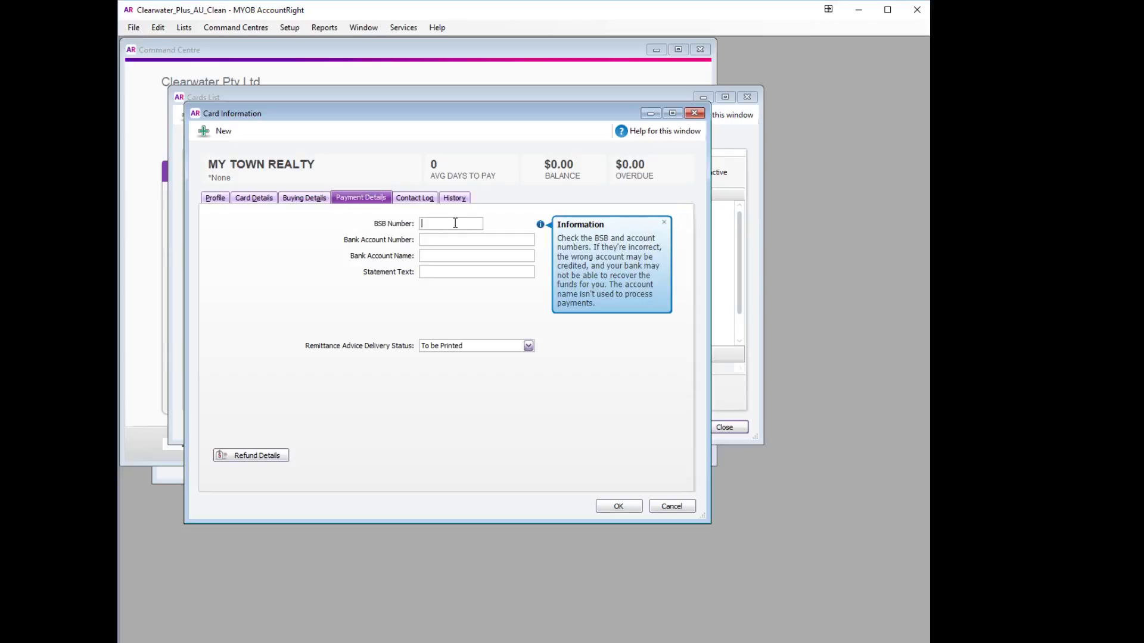
left_click(440, 254)
type("MY TOWN REALTY")
left_click(435, 271)
type("DEMO")
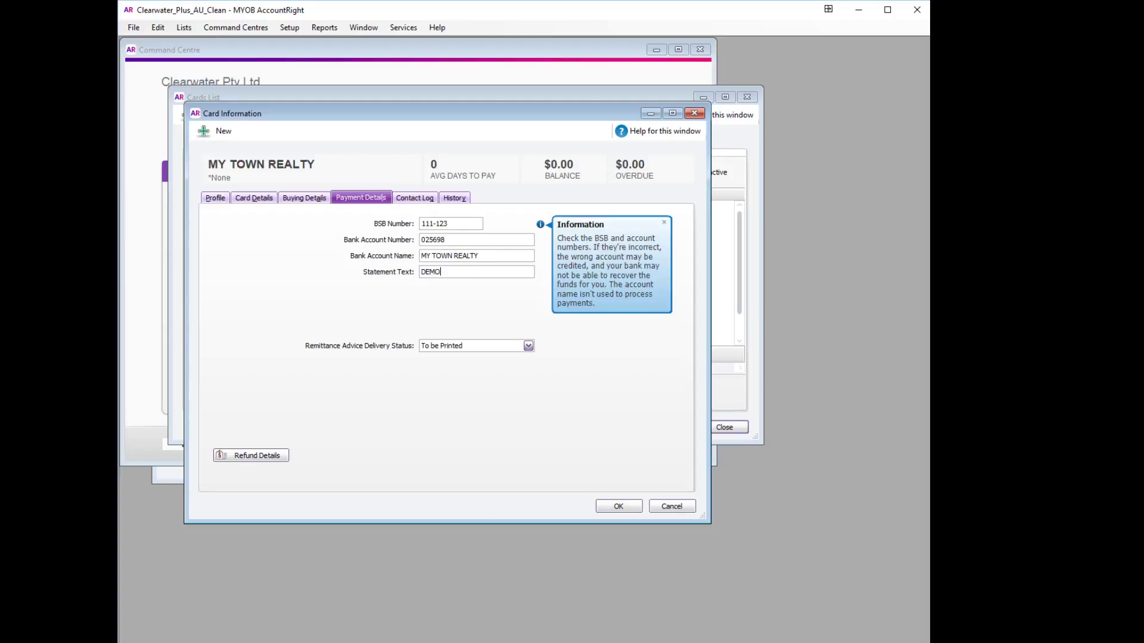
Set remittance advice to Already Printed or Sent and save the supplier card
left_click(528, 346)
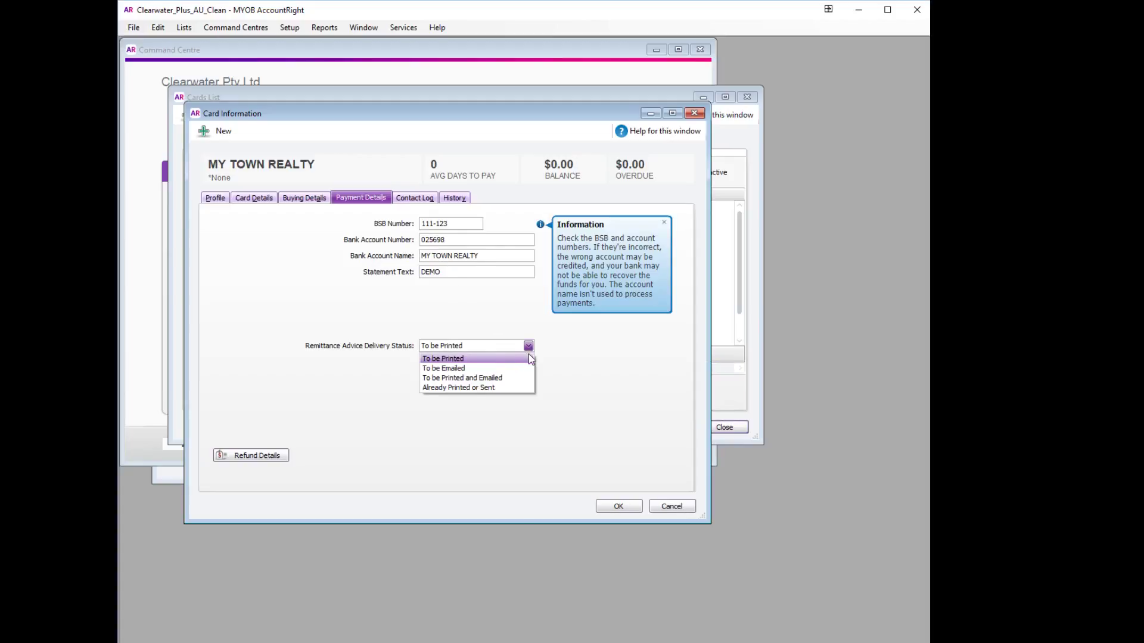
left_click(520, 387)
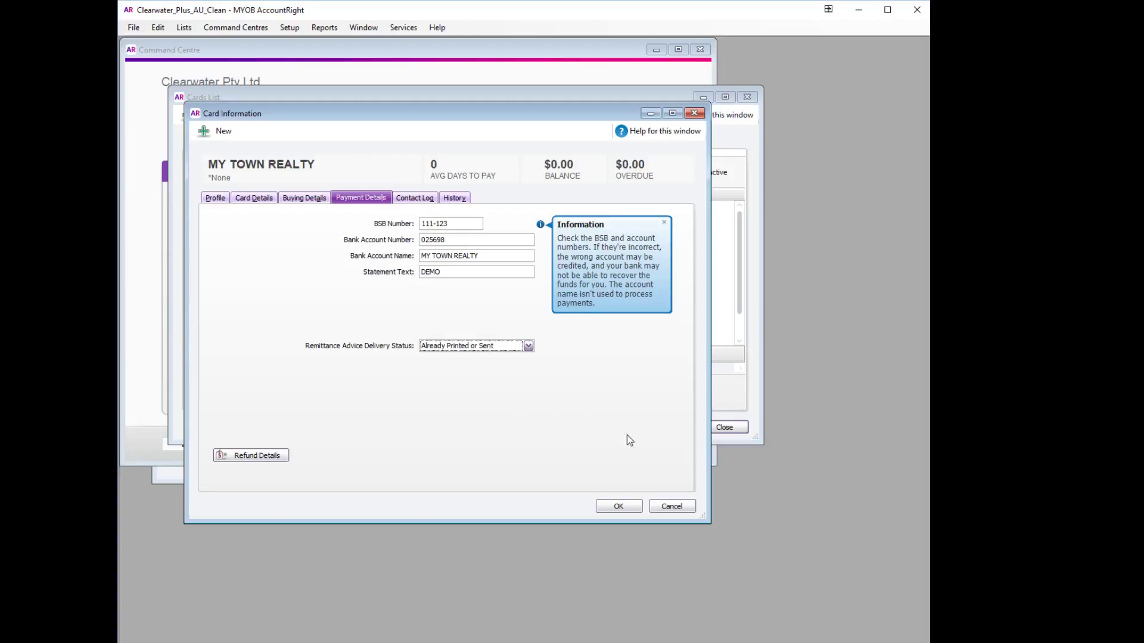
left_click(620, 507)
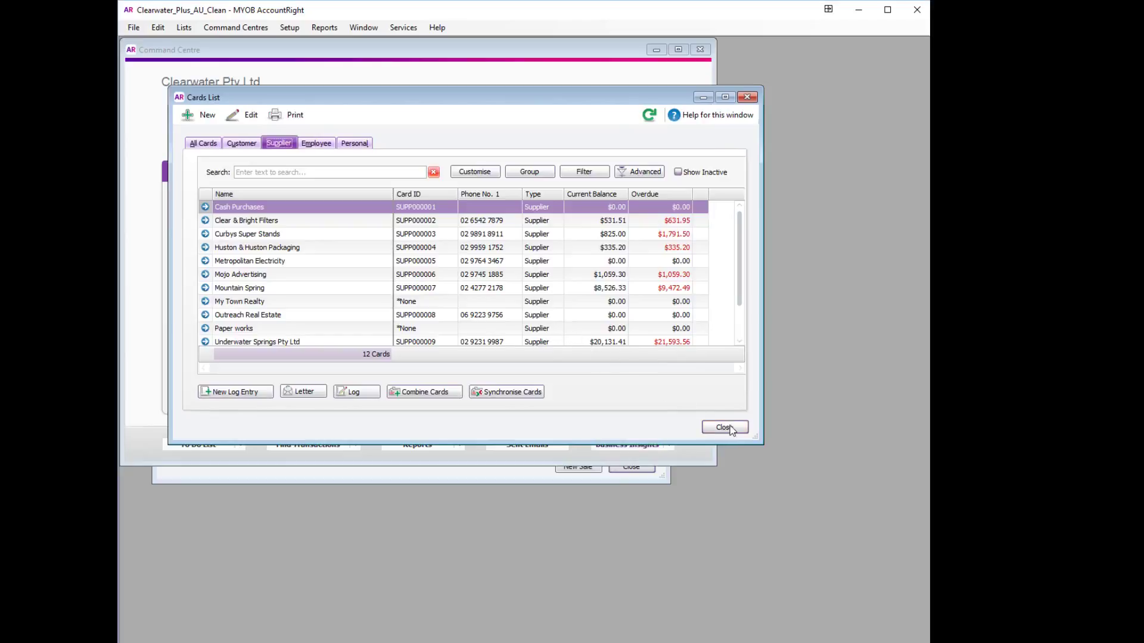
Close the Cards List and open Pay Refund for My Town Reality's $175.50 credit in the Sales Register
left_click(731, 426)
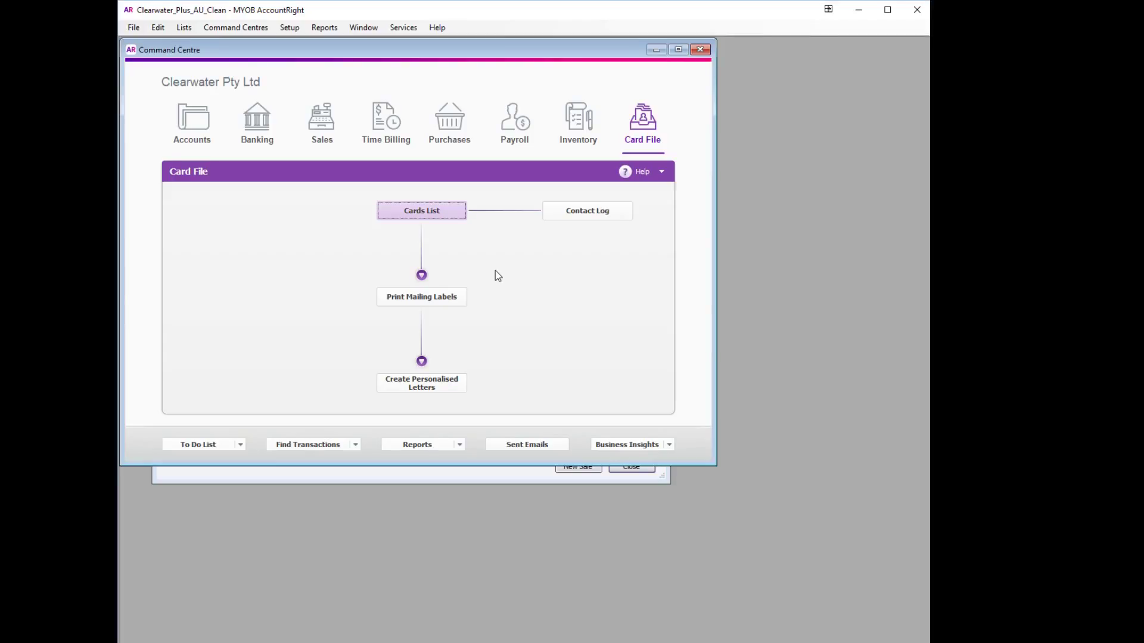
left_click(452, 482)
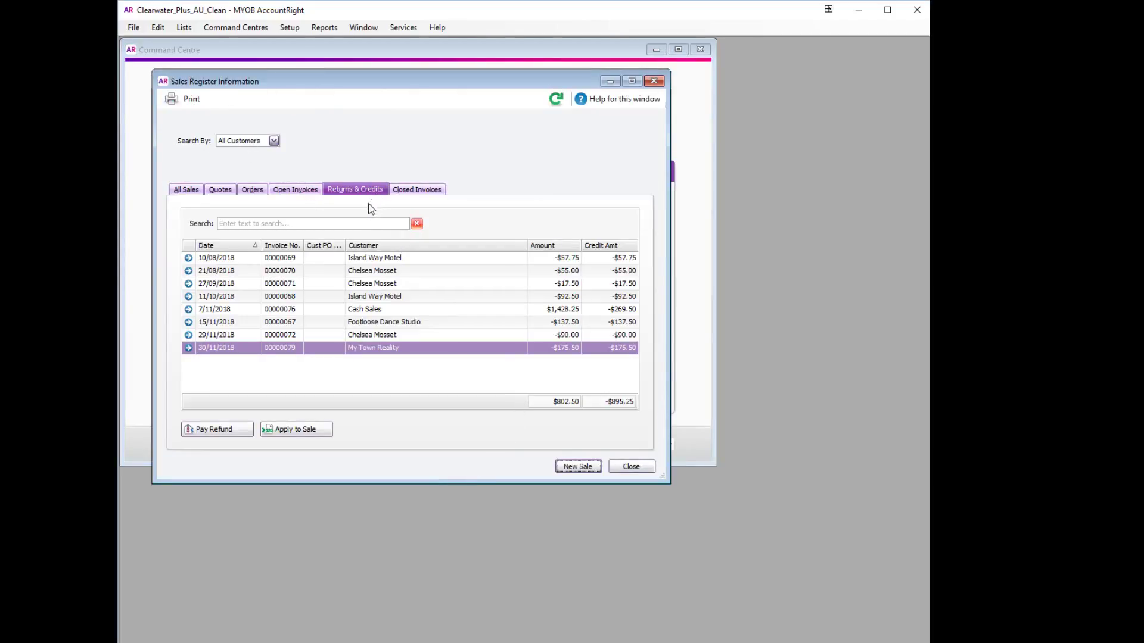
left_click(312, 350)
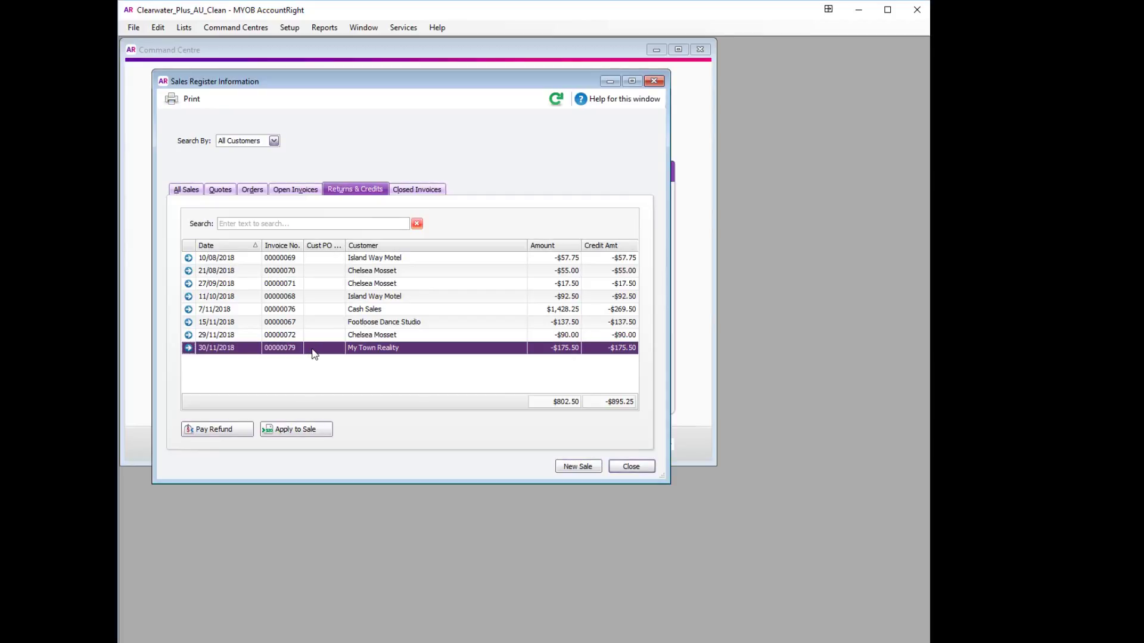
left_click(215, 429)
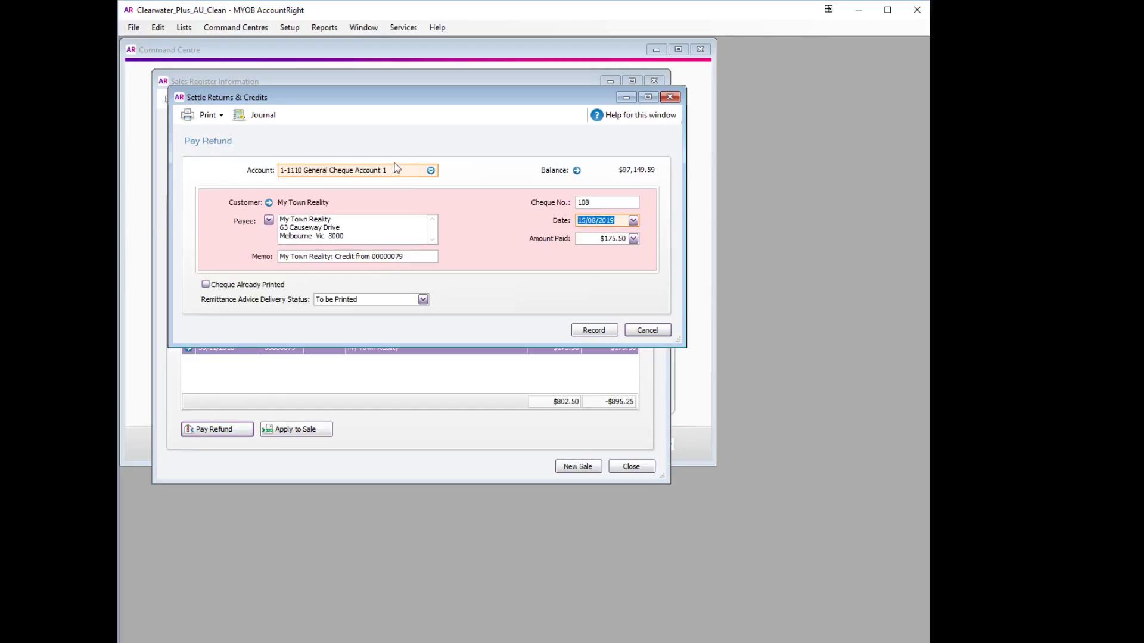
Pay the $175.50 refund from account 1-1800 Customer Refund Clearing Accnt and record it
left_click(430, 171)
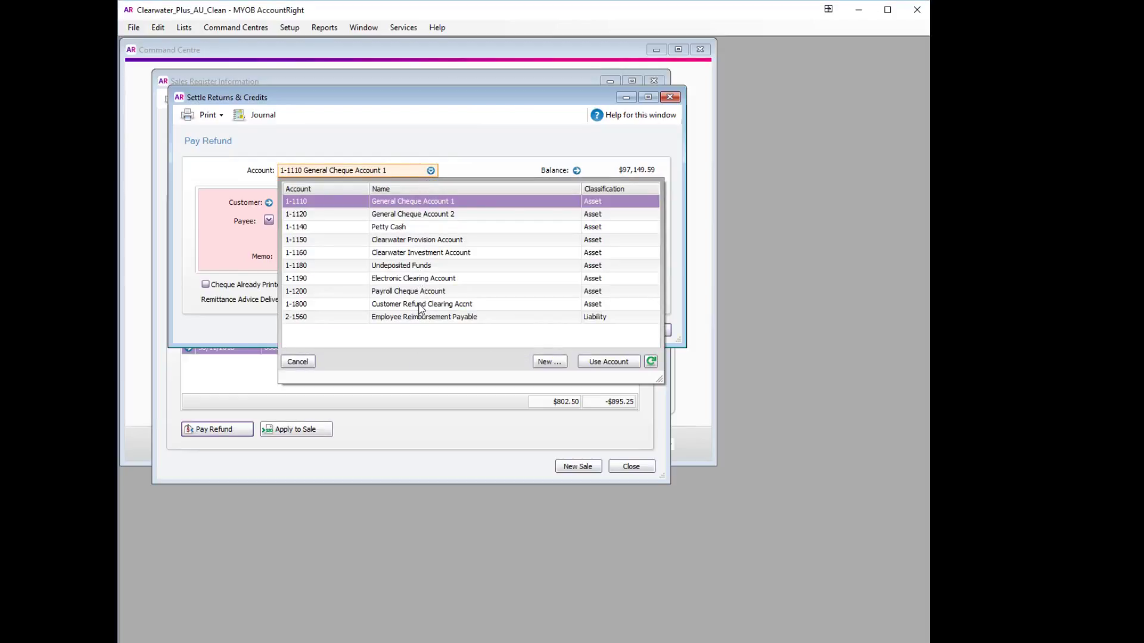
double_click(421, 304)
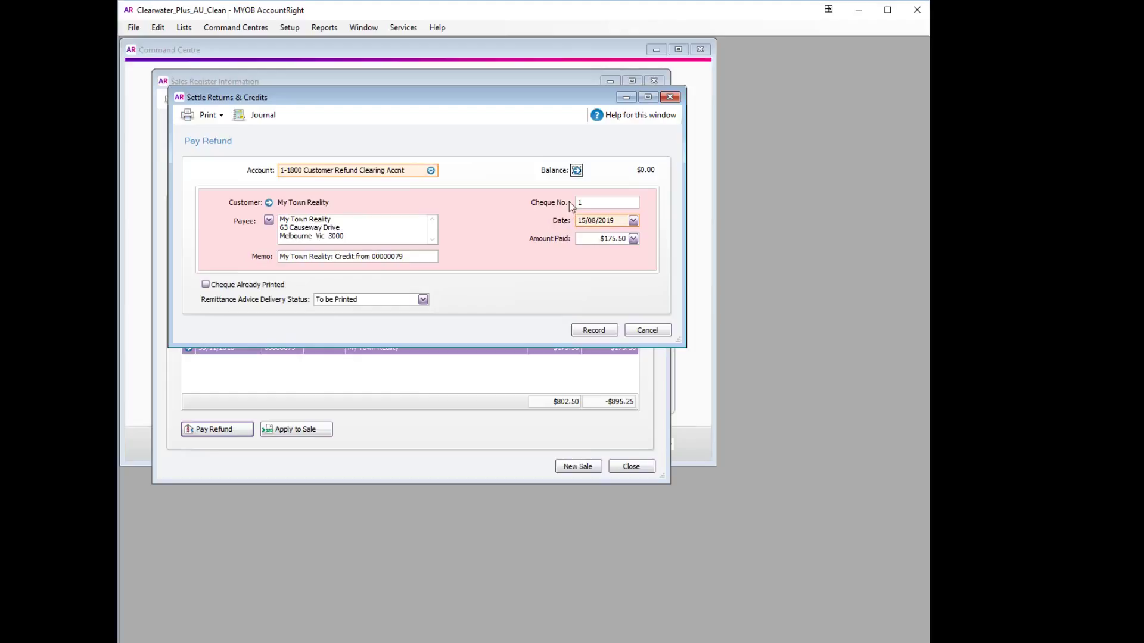
left_click(588, 328)
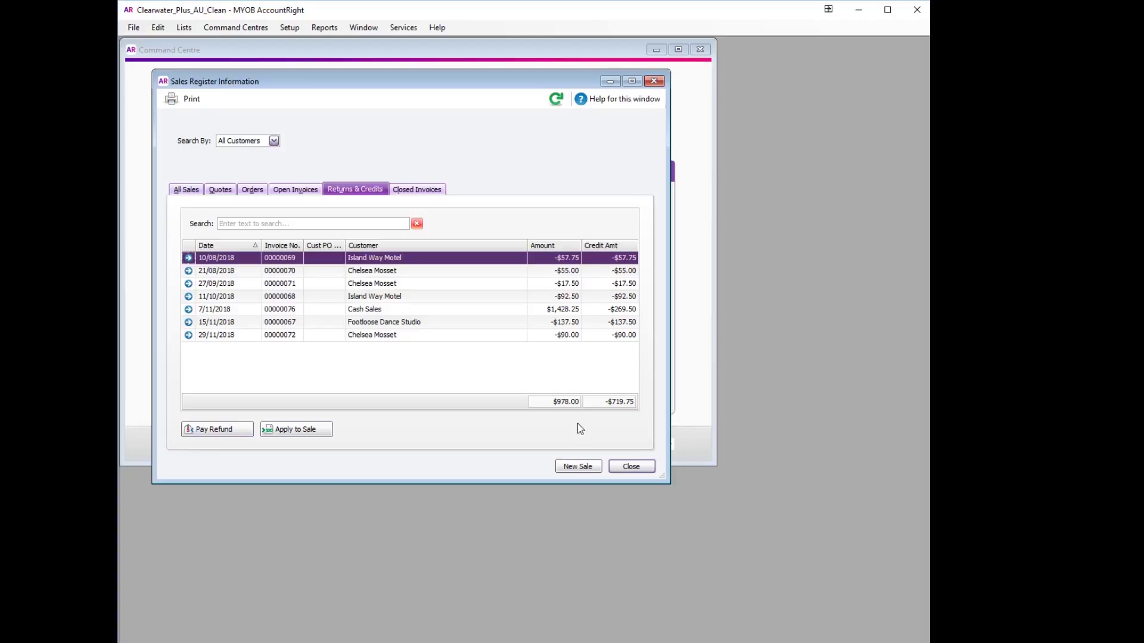
Close the Sales Register and confirm in the Accounts List that 1-1800 shows -$175.50
left_click(630, 467)
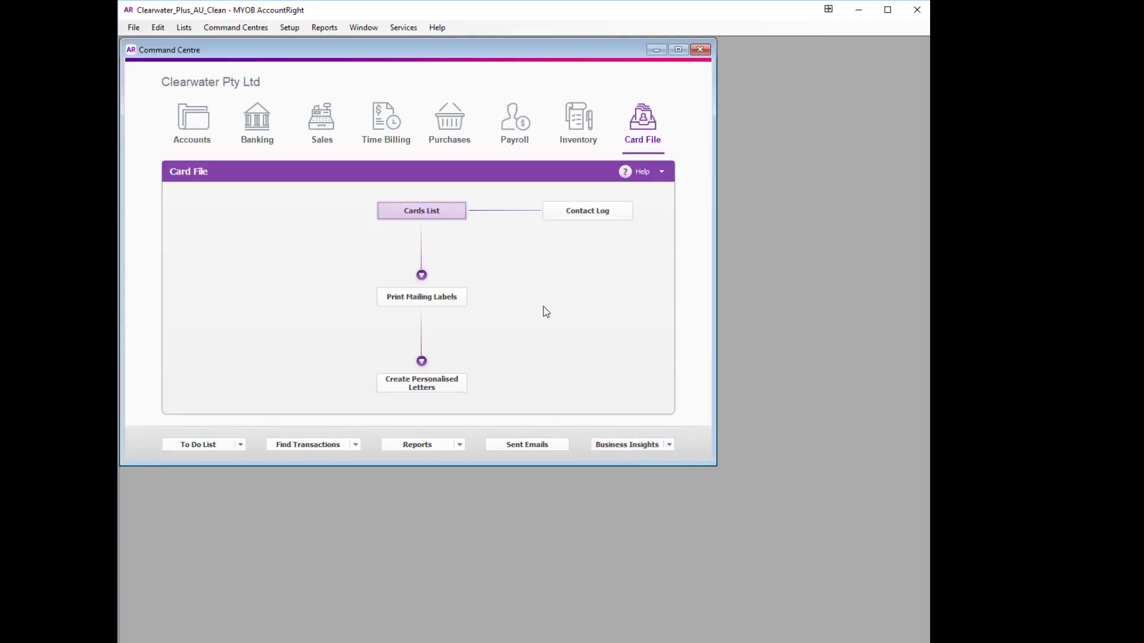
left_click(192, 120)
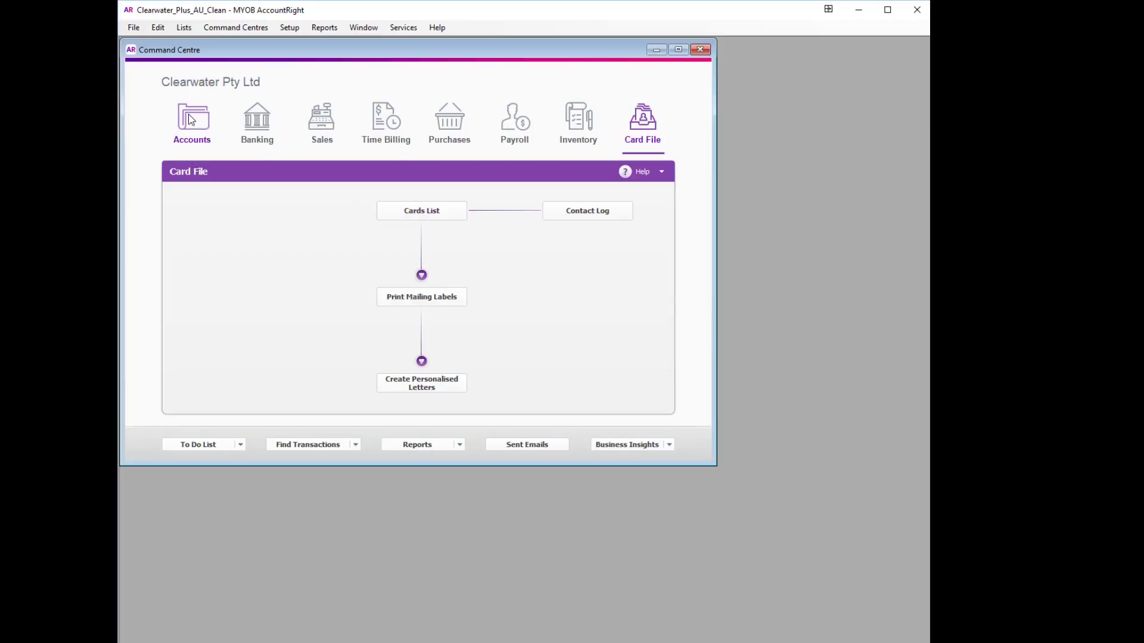
left_click(417, 216)
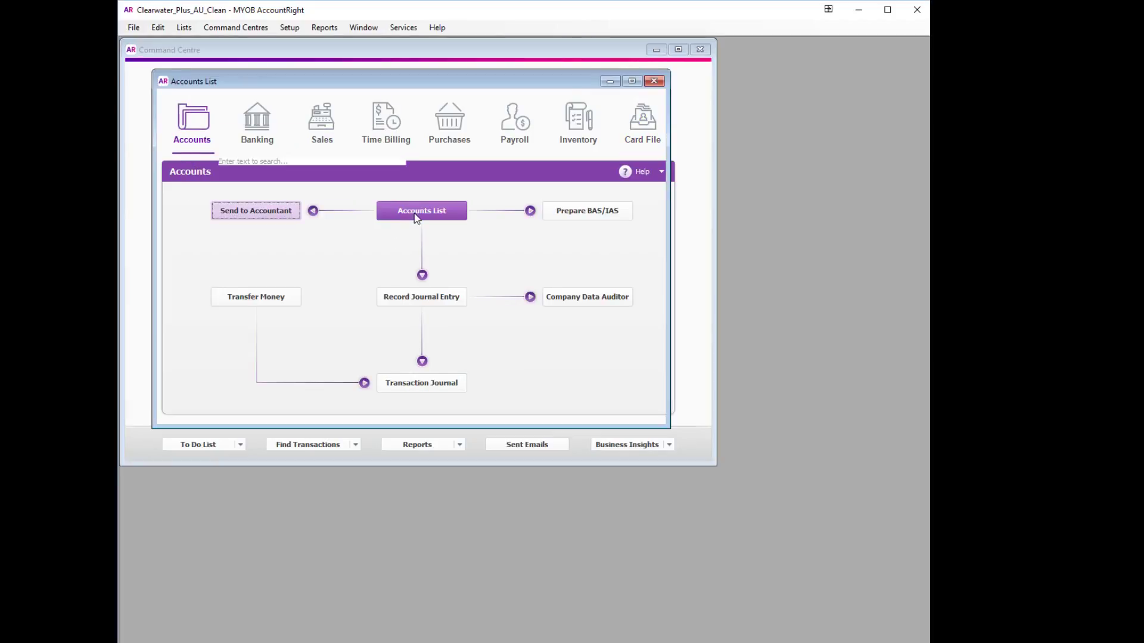
scroll(395, 259, "down", 6)
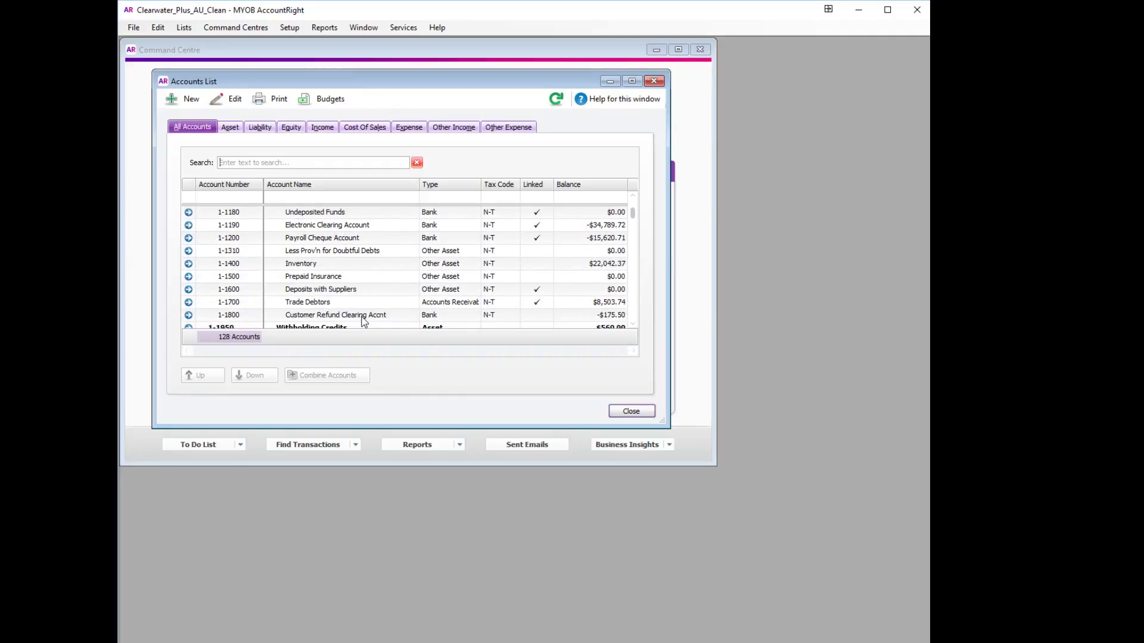
left_click(363, 316)
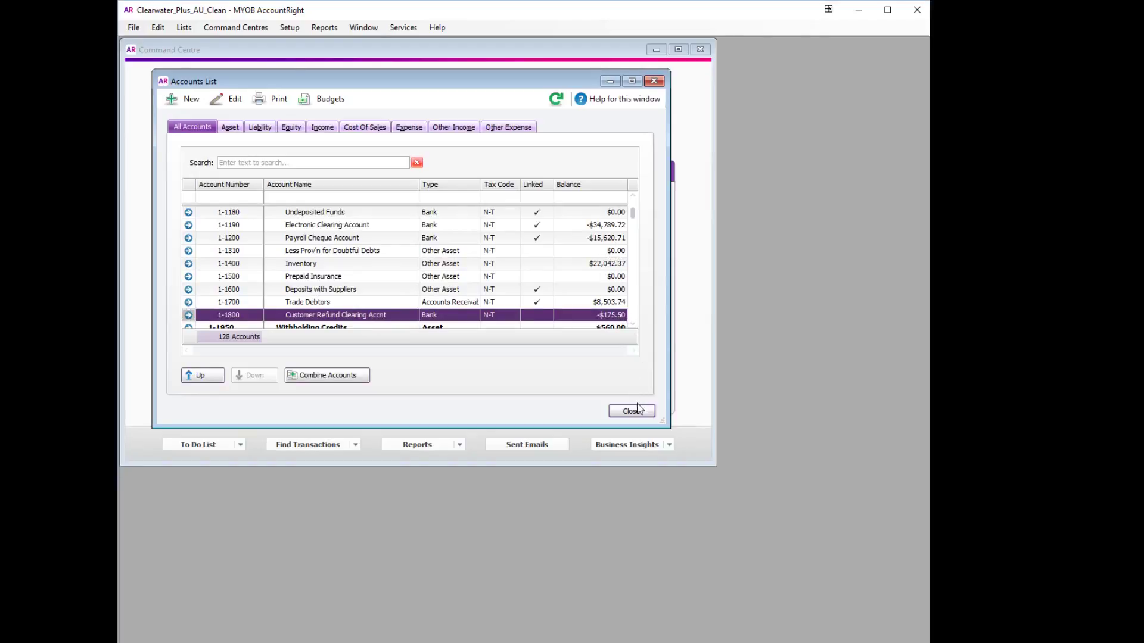
key("Escape")
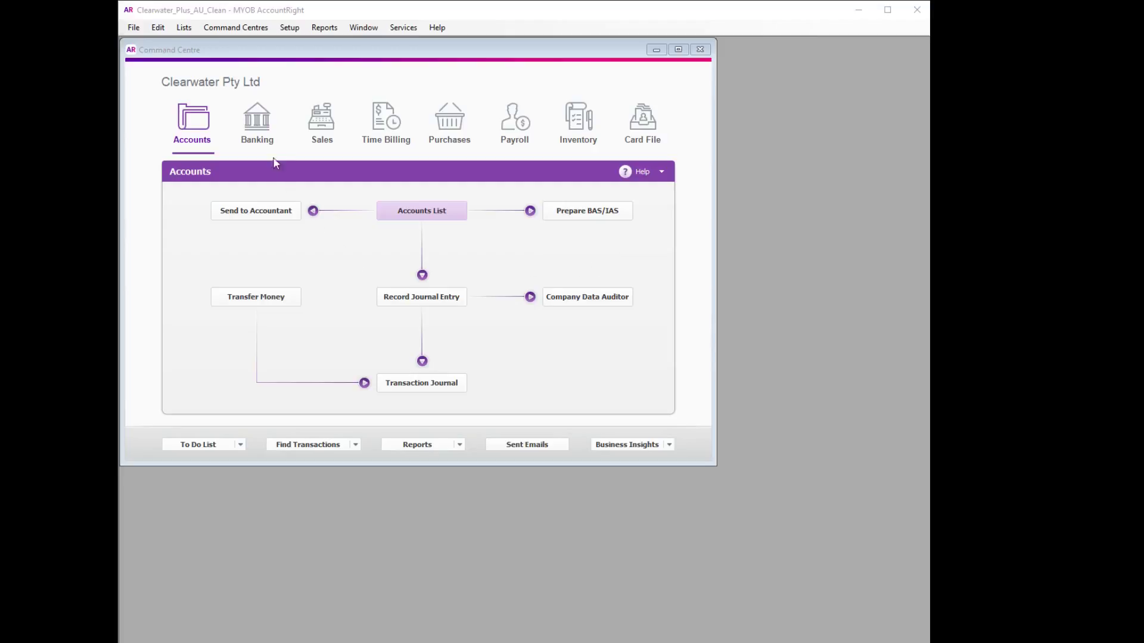
Start a Spend Money payment to supplier My Town Realty for $175.50
left_click(268, 141)
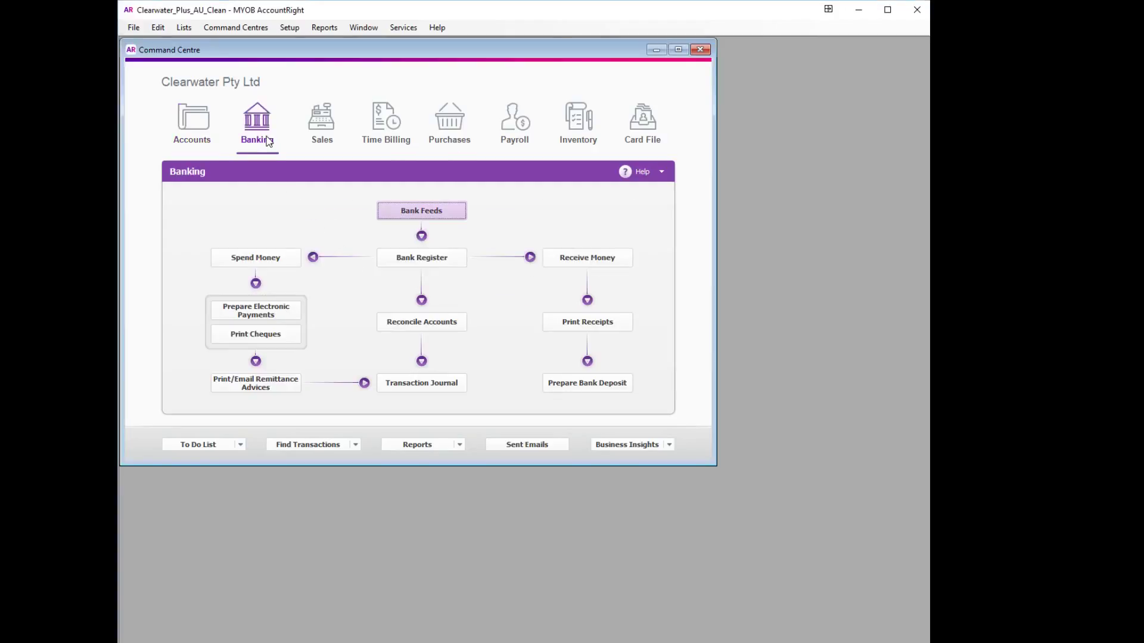
left_click(261, 262)
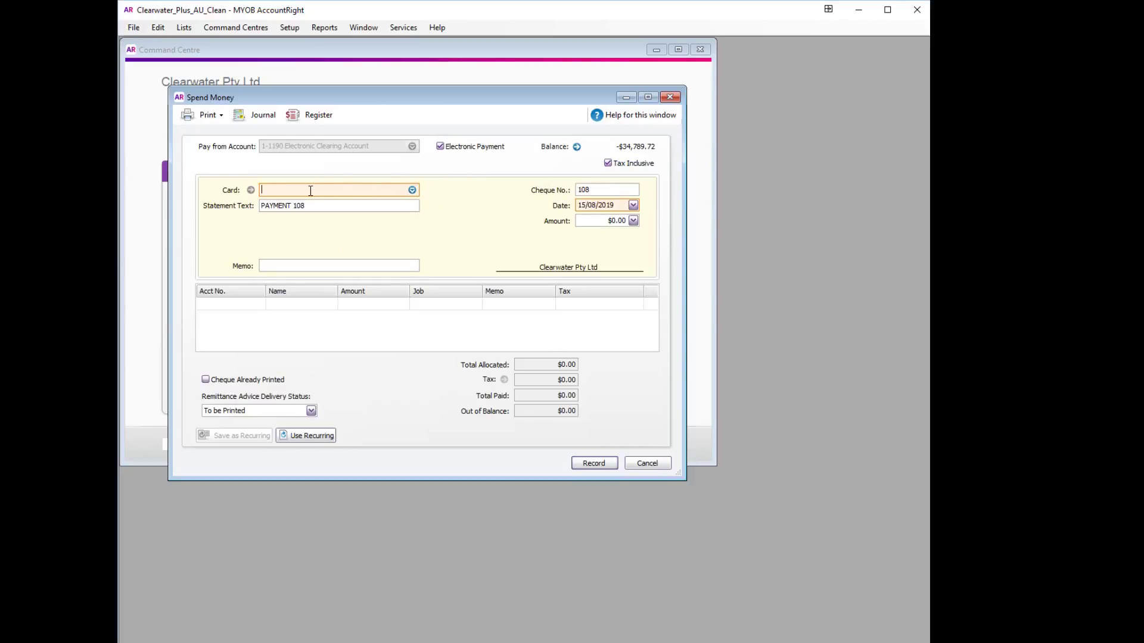
type("my")
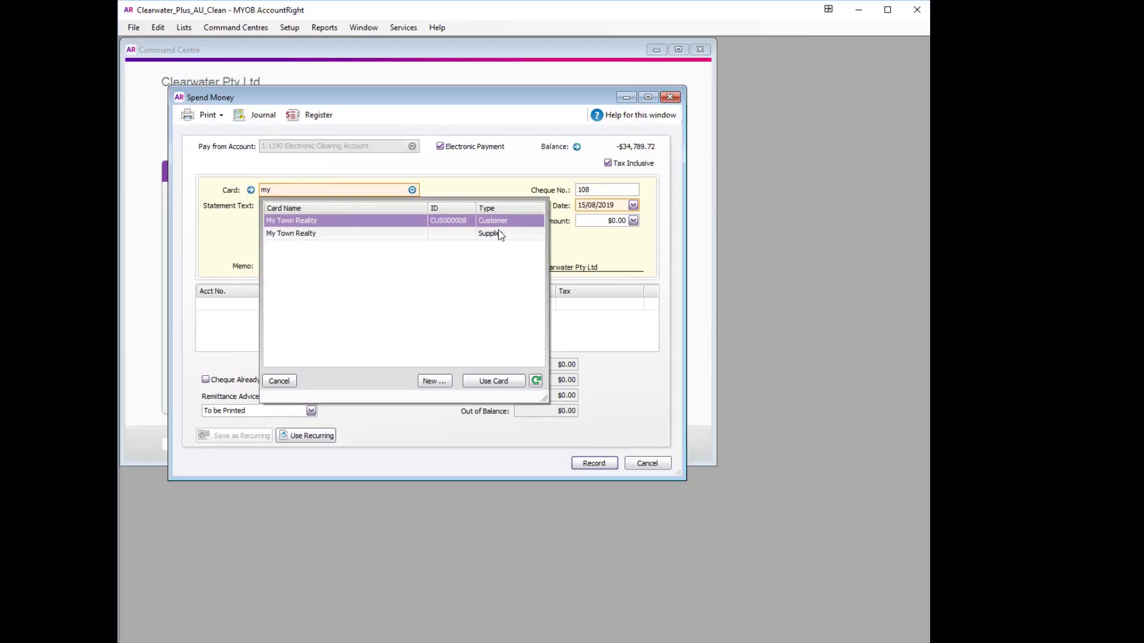
double_click(494, 234)
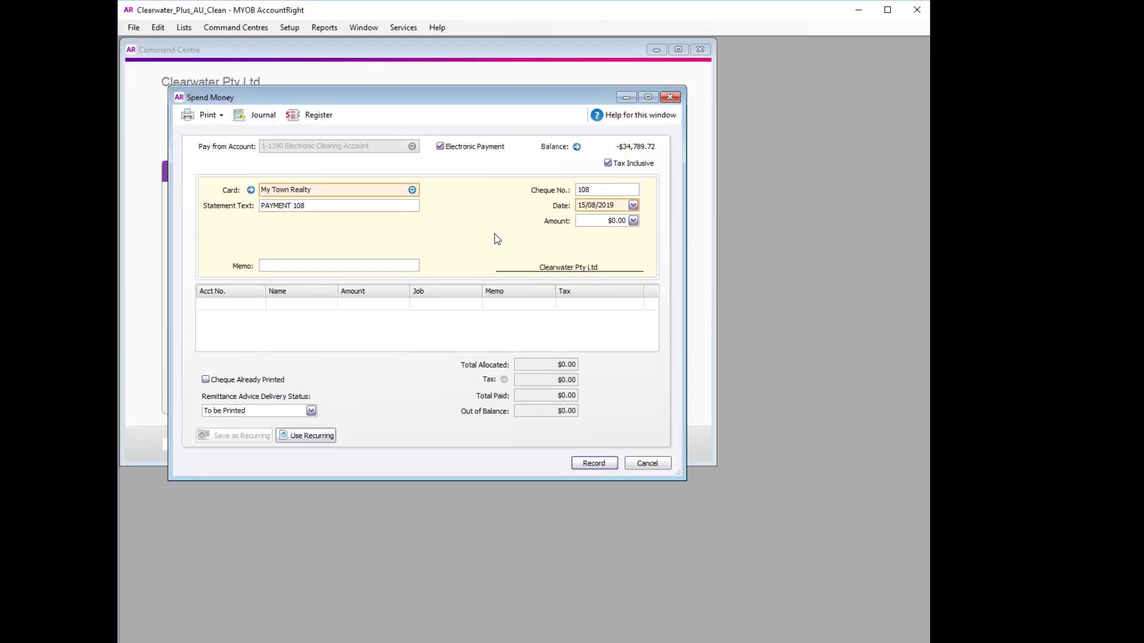
left_click(614, 221)
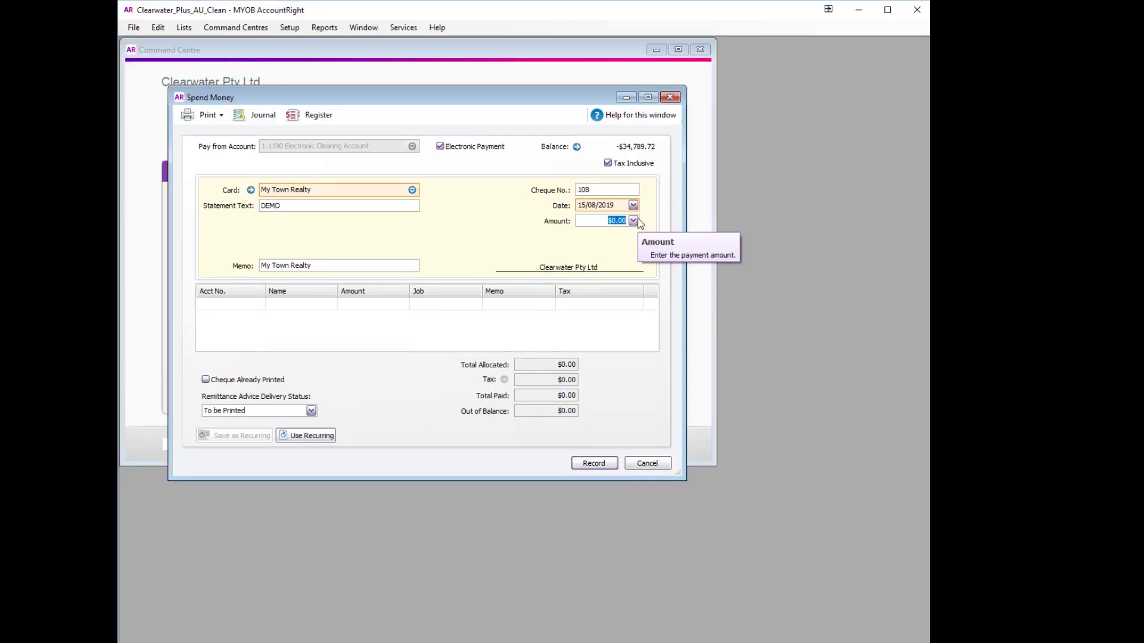
type("175.")
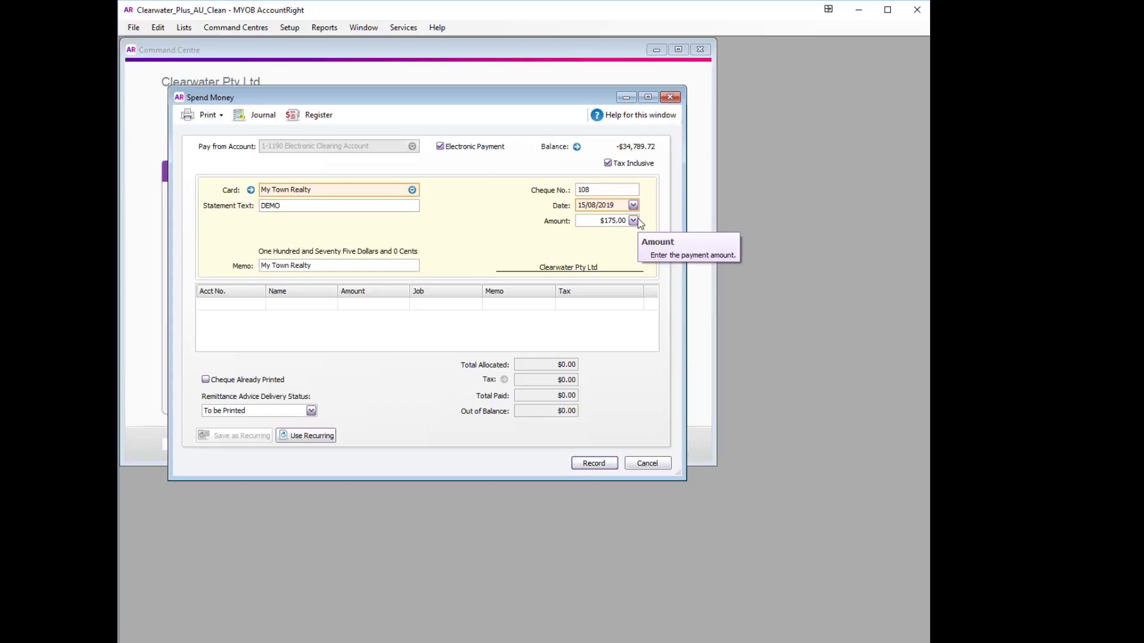
type("5")
Allocate the payment to 1-1800 Customer Refund Clearing Accnt, record it, and close the form
left_click(251, 304)
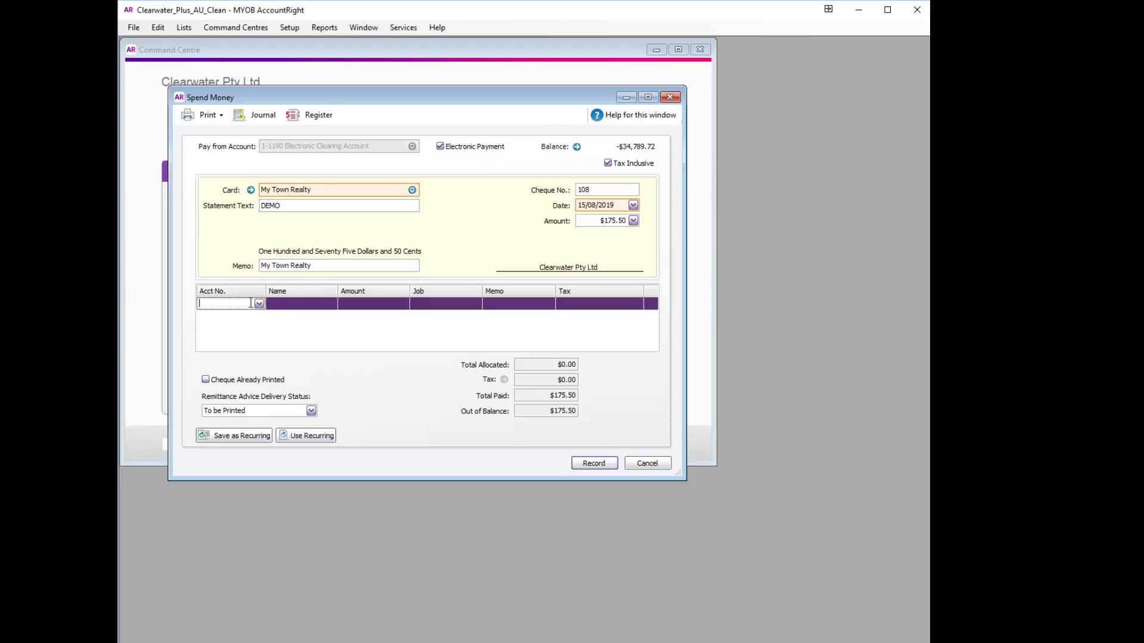
type("1-")
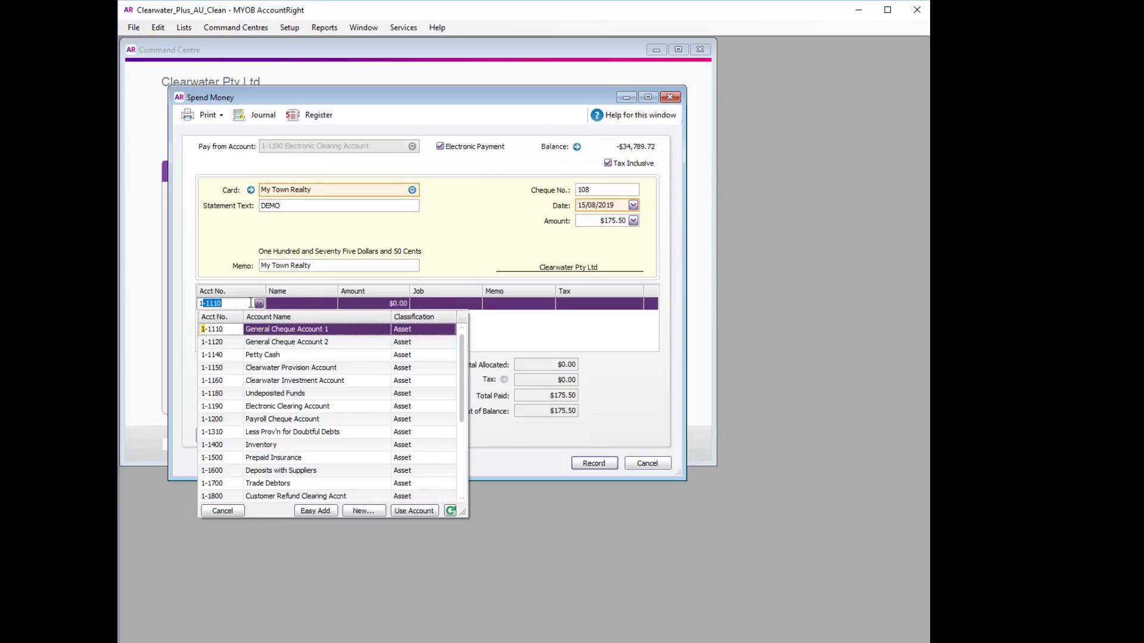
type("1800")
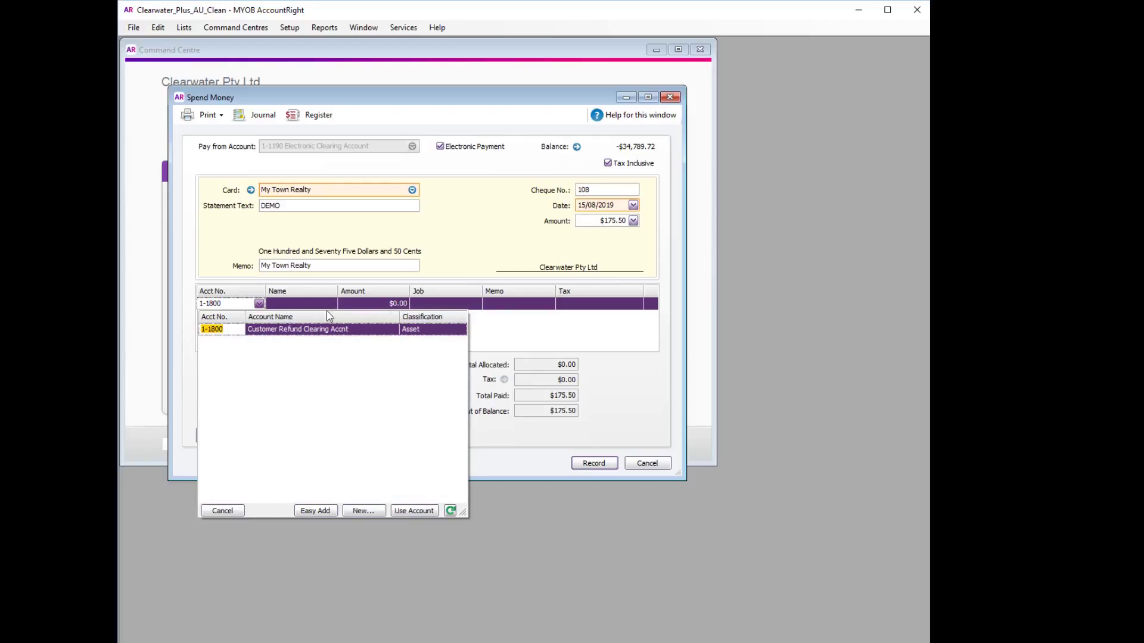
double_click(310, 330)
key("Tab")
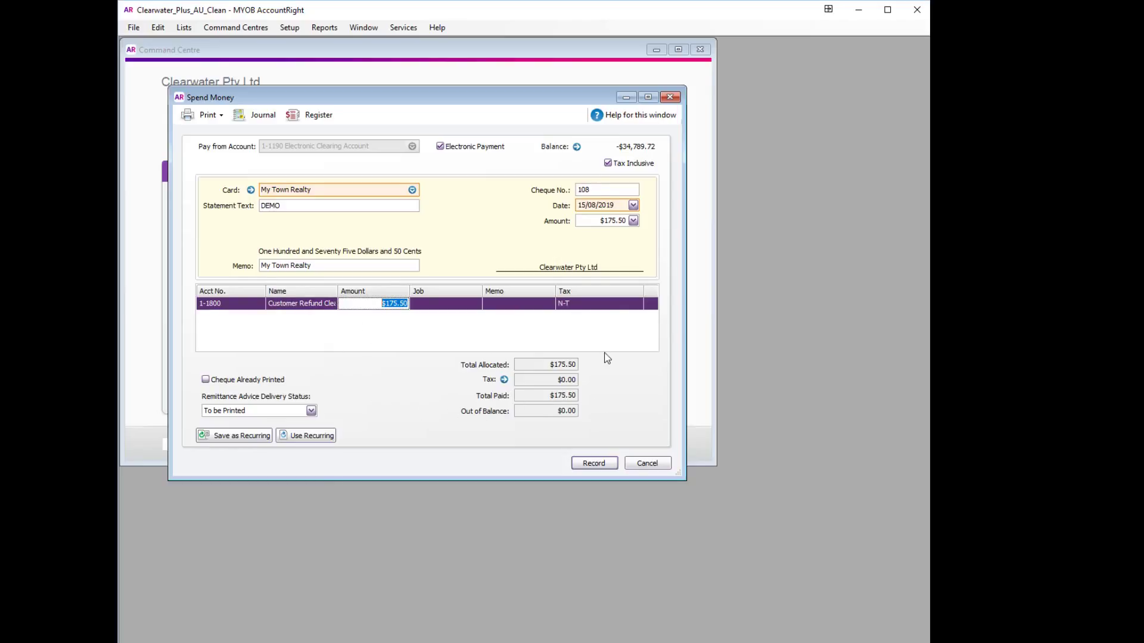
left_click(594, 464)
left_click(647, 464)
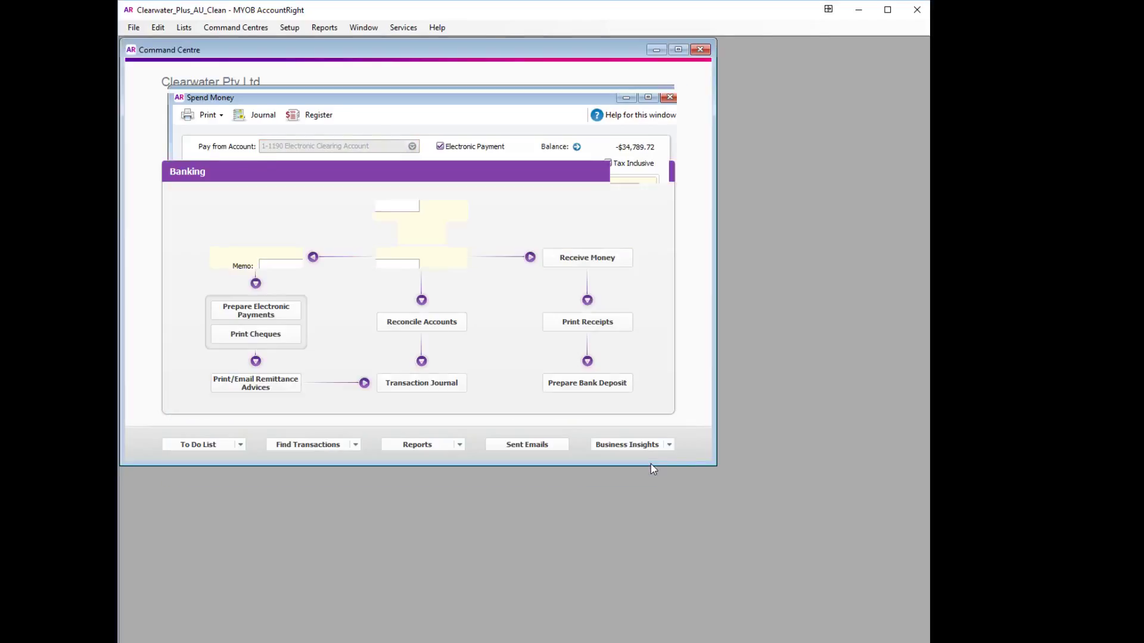
Confirm the $175.50 My Town Realty payment is listed under Prepare Electronic Payments, then go to Accounts
left_click(260, 311)
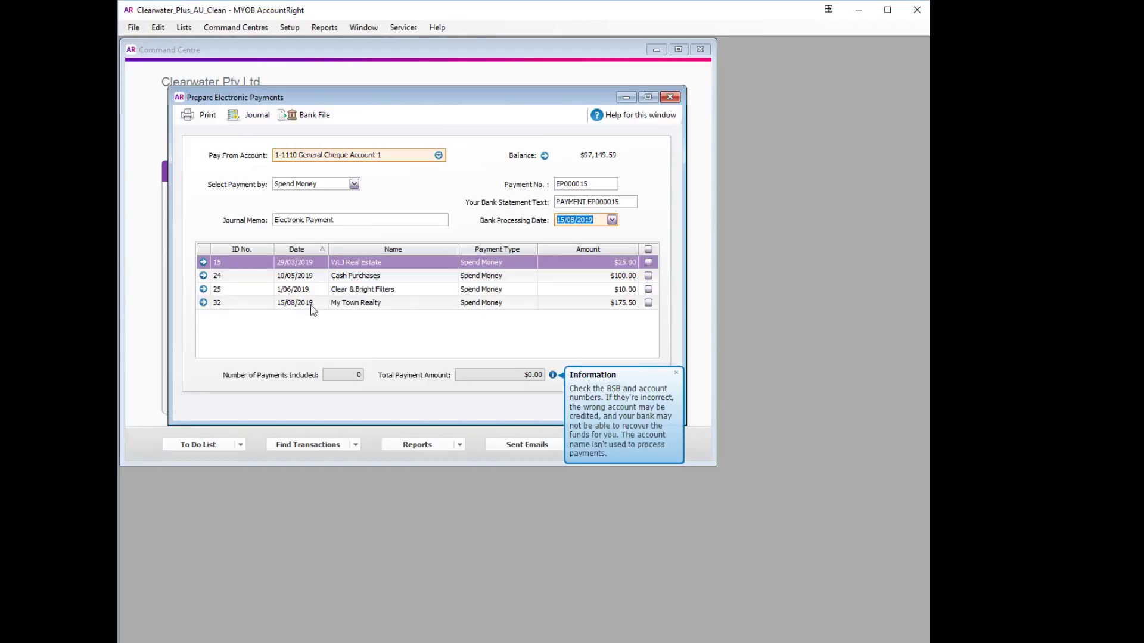
left_click(365, 304)
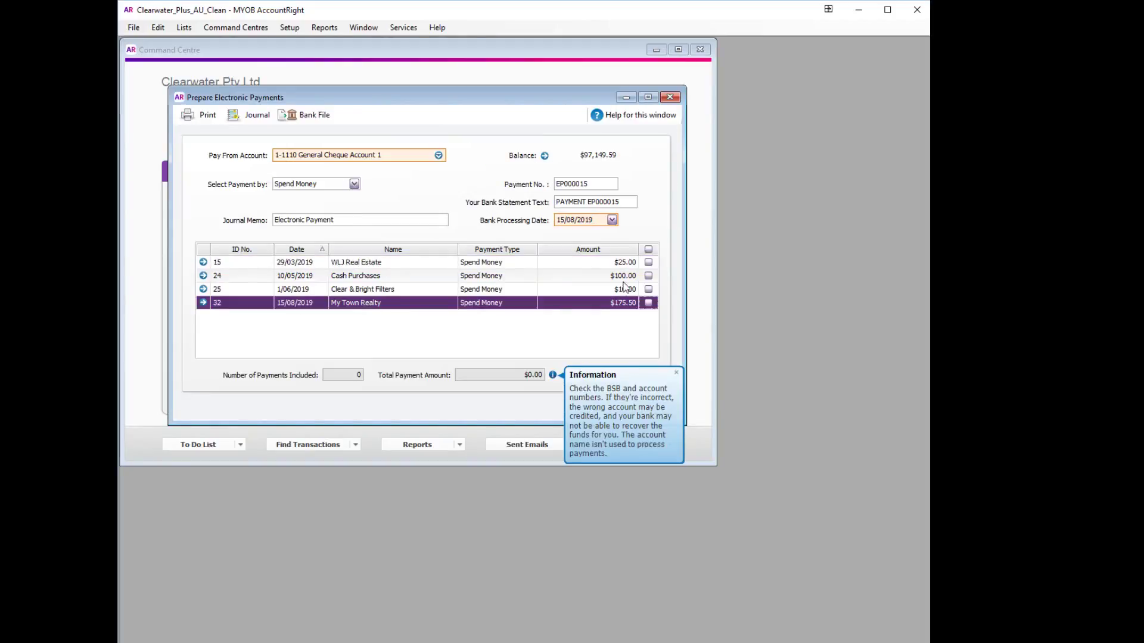
left_click(676, 96)
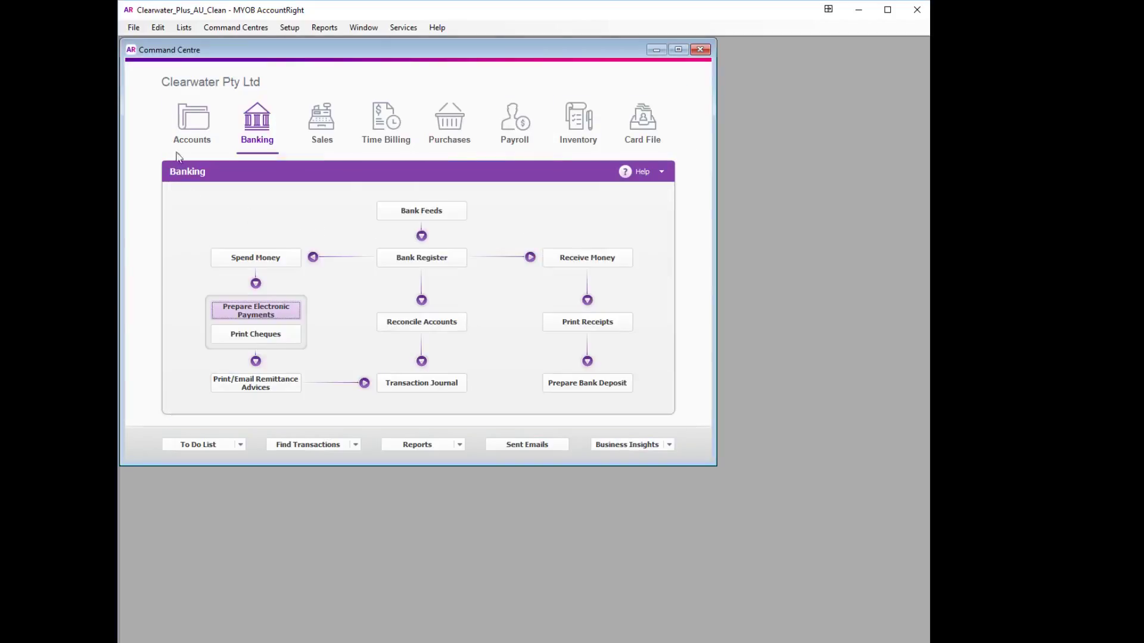
left_click(193, 122)
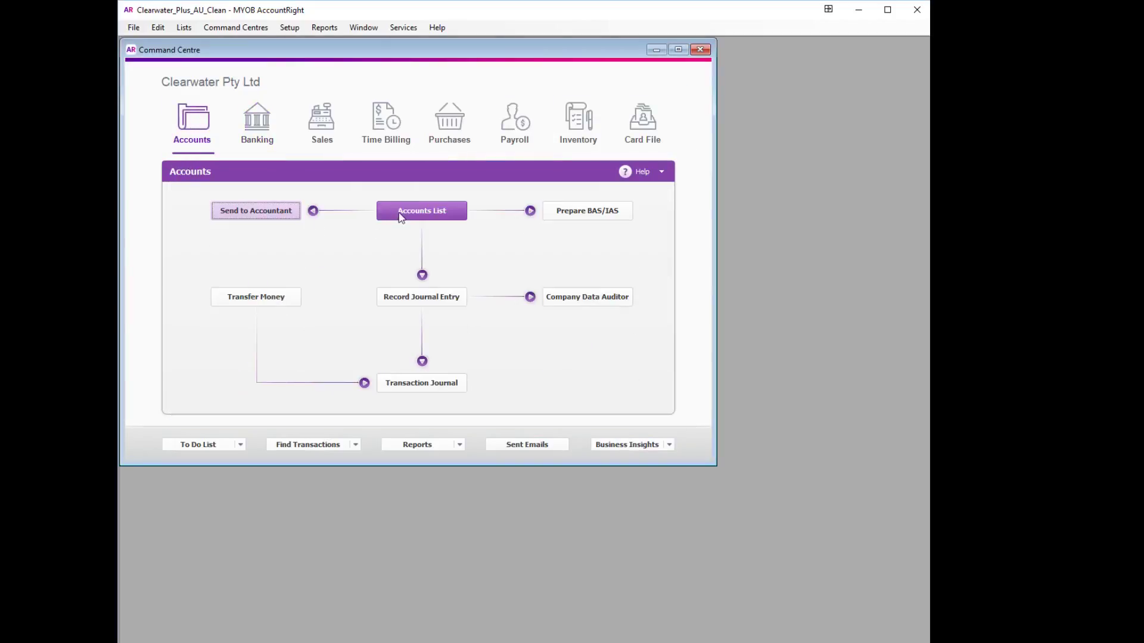
Check in the Accounts List that 1-1800 Customer Refund Clearing Accnt shows a $0.00 balance
left_click(401, 213)
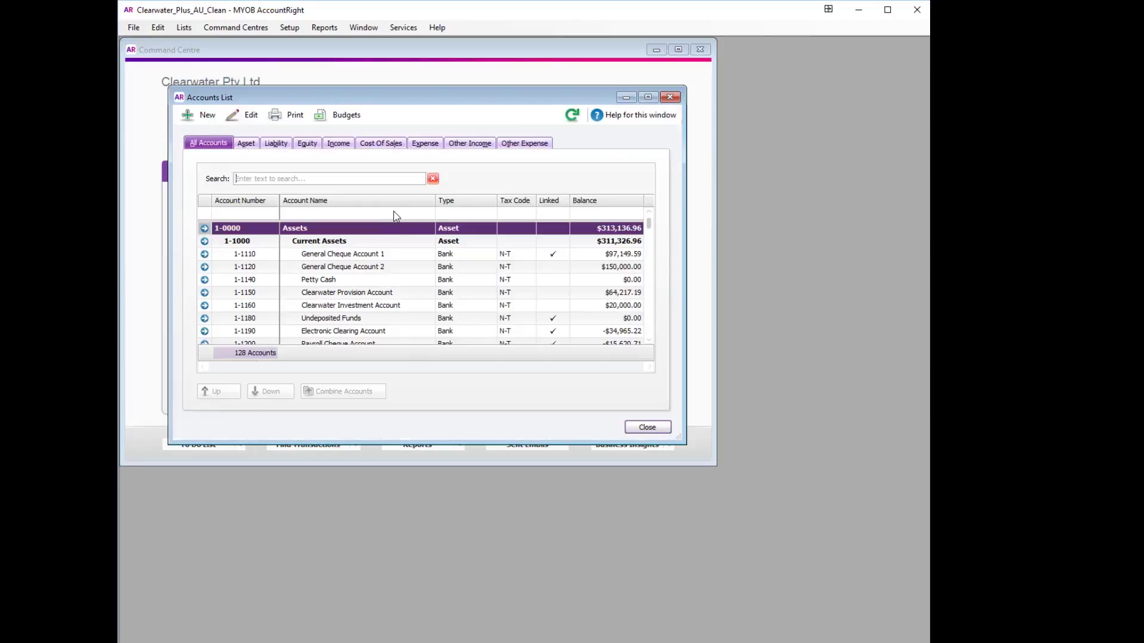
scroll(396, 274, "down", 4)
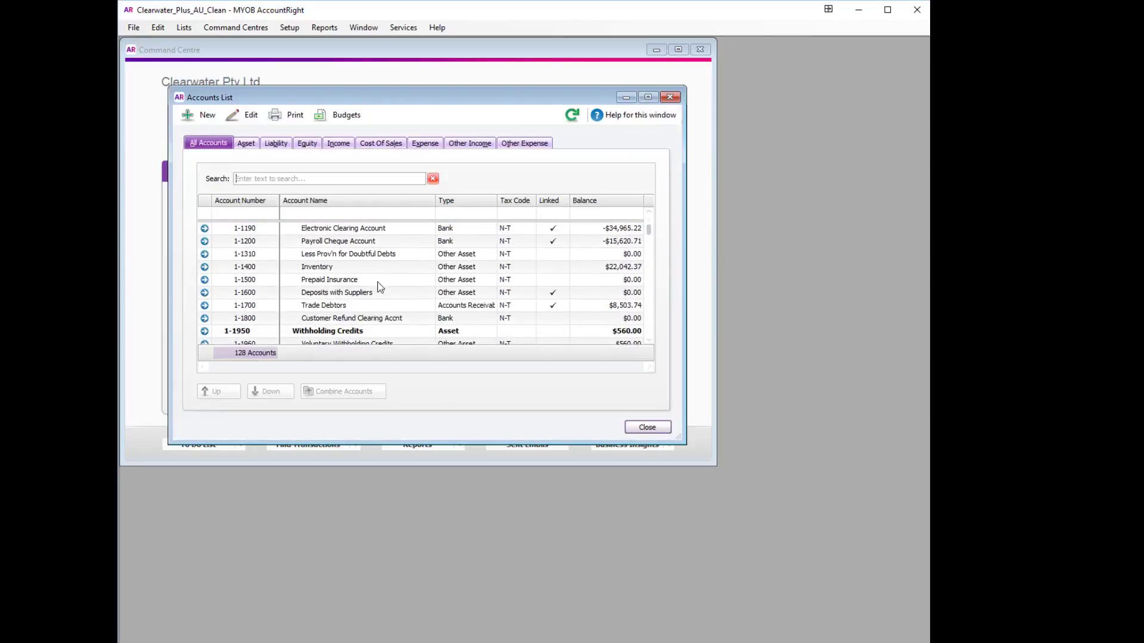
left_click(316, 321)
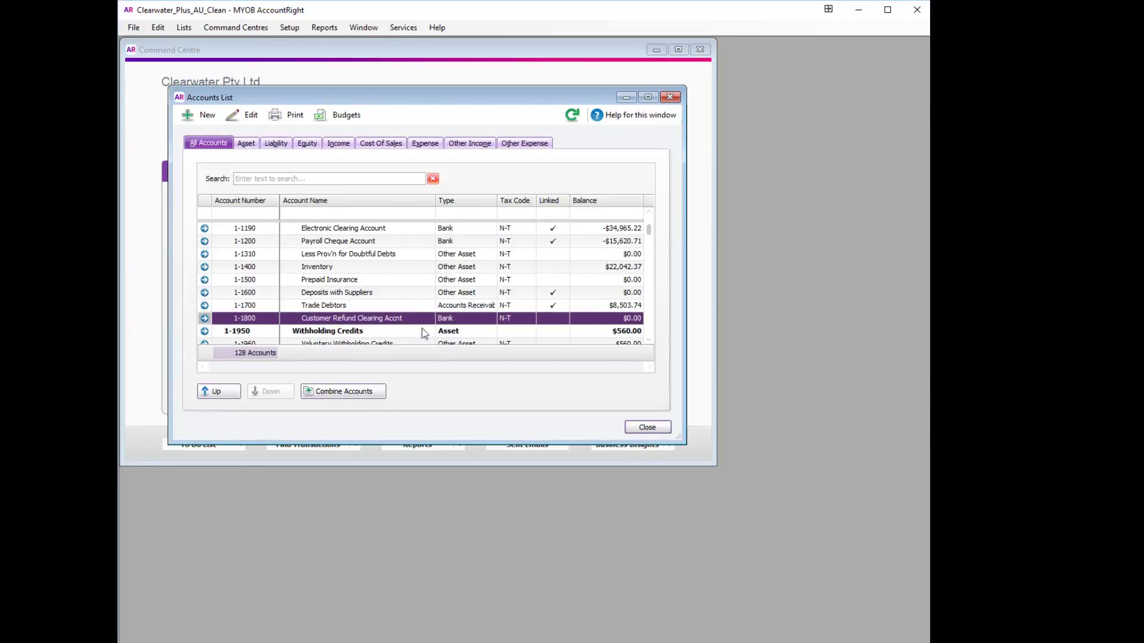